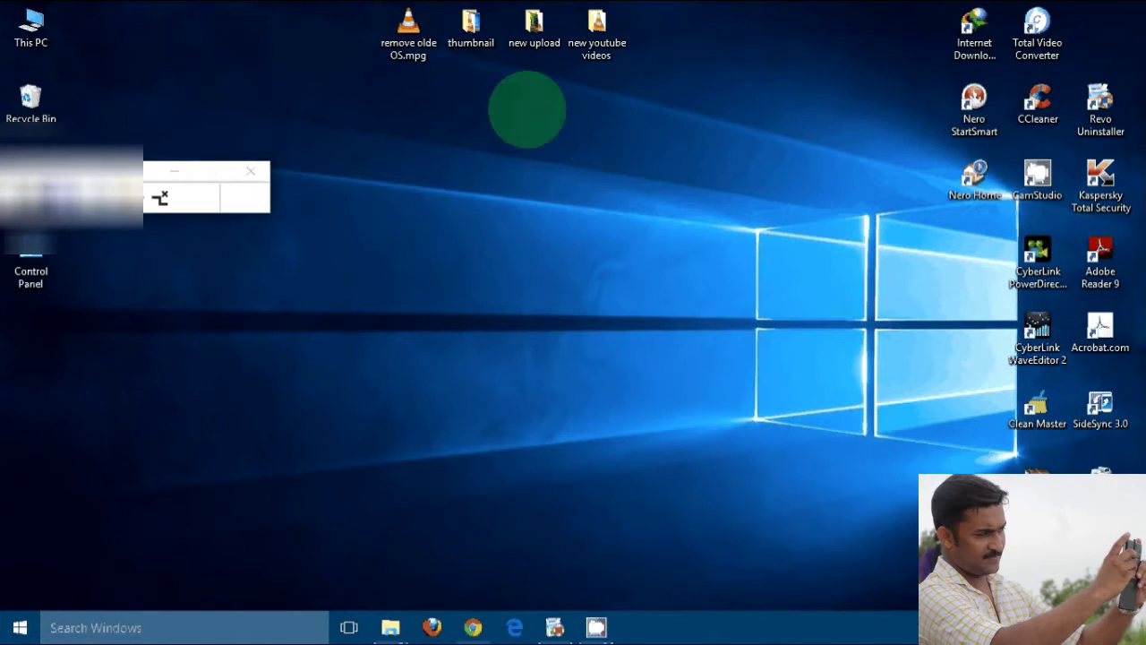
right_click(526, 109)
left_click(596, 184)
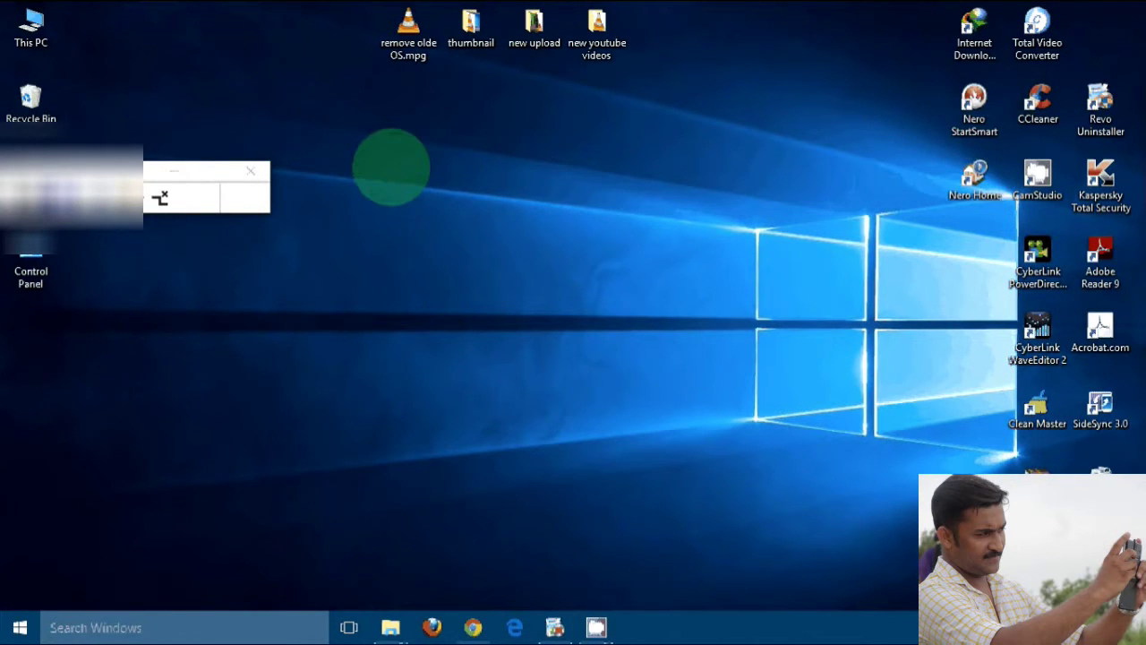
right_click(441, 123)
left_click(468, 416)
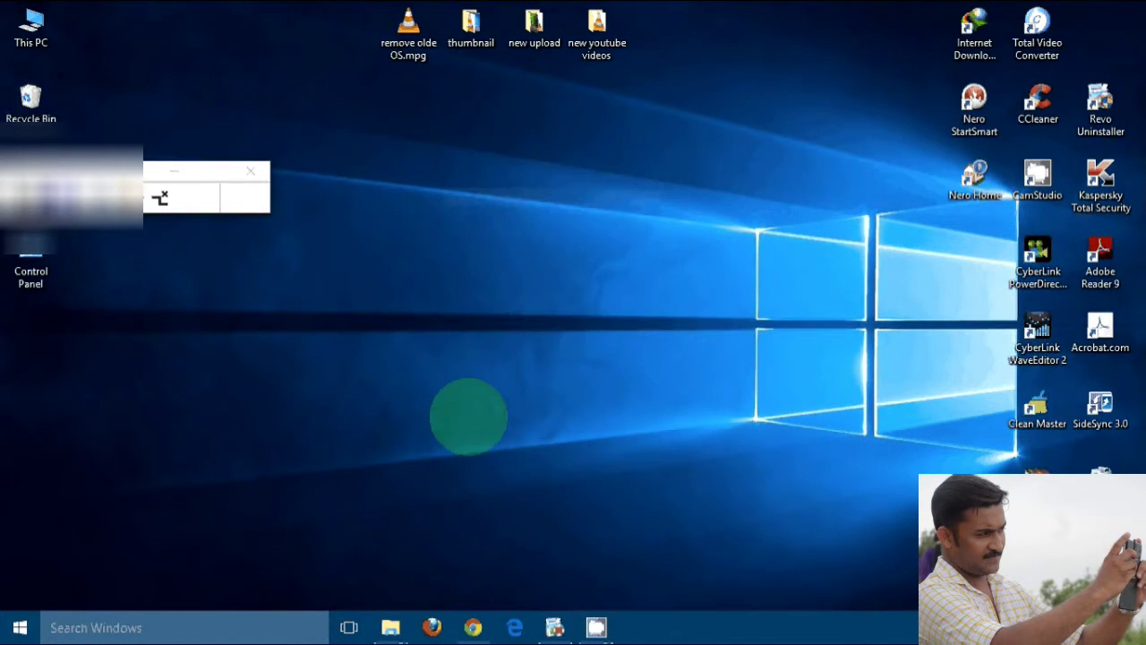
Step: Switch to Chrome to view the Google results for nero 7, and return to the desktop
left_click(473, 627)
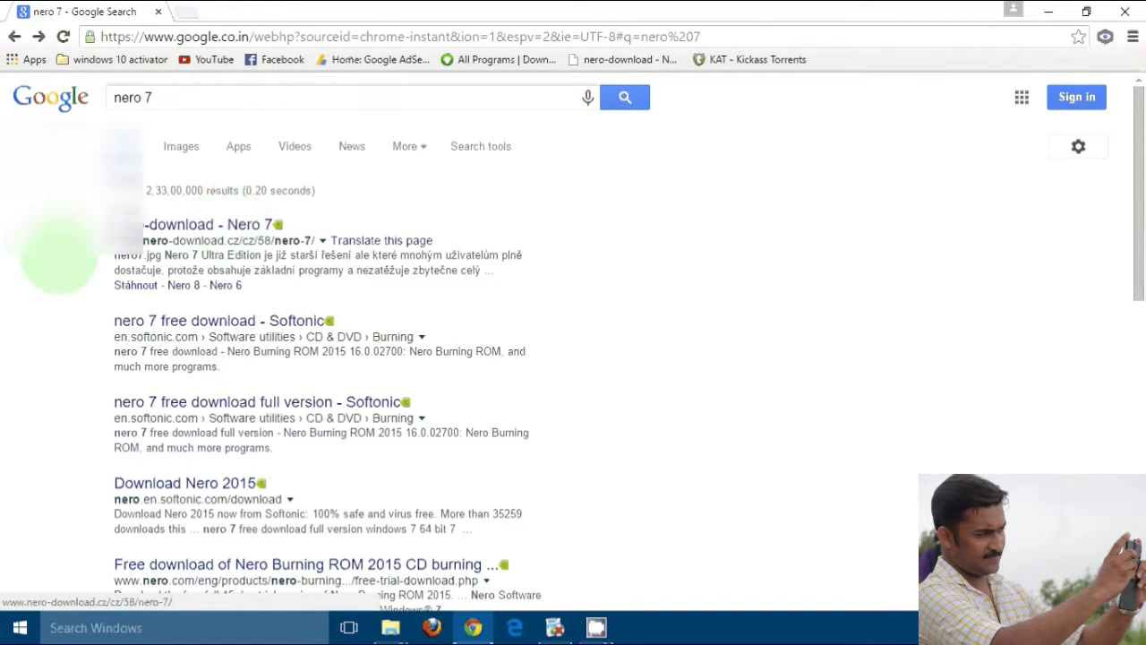
left_click_drag(102, 225, 62, 188)
left_click(79, 215)
left_click(829, 280)
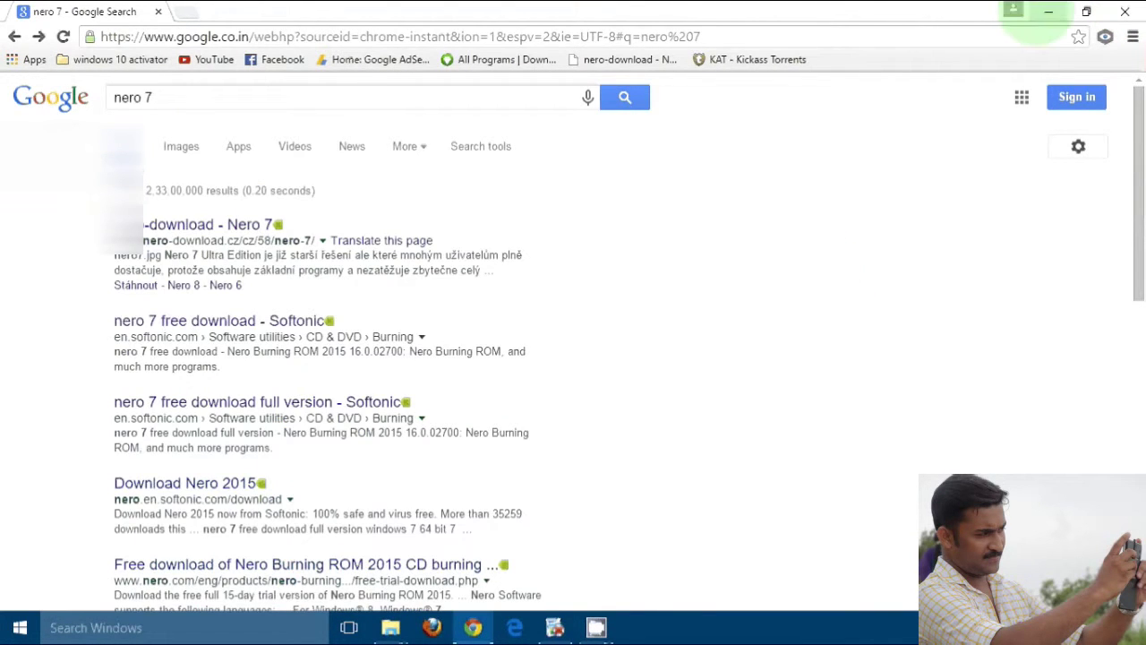
left_click(1047, 13)
right_click(491, 213)
left_click(555, 289)
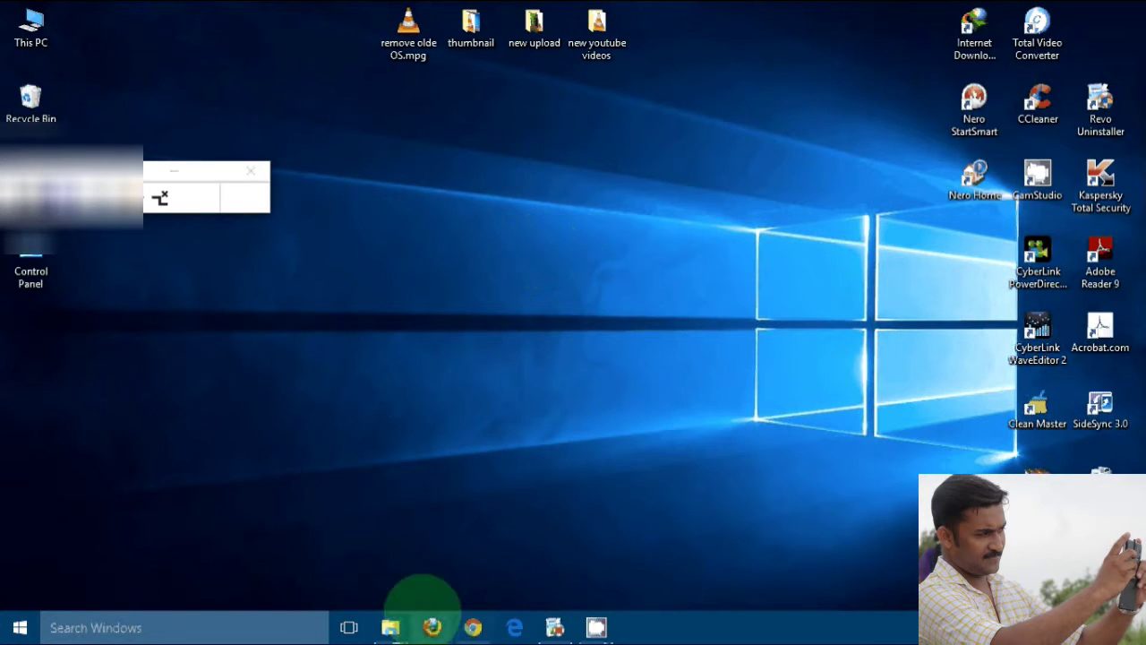
Step: Locate the Window10.iso 64 bit.iso file in the WINDOWS 10 NEW 64 BIT folder on drive D, and return to the desktop
left_click(391, 627)
left_click(518, 587)
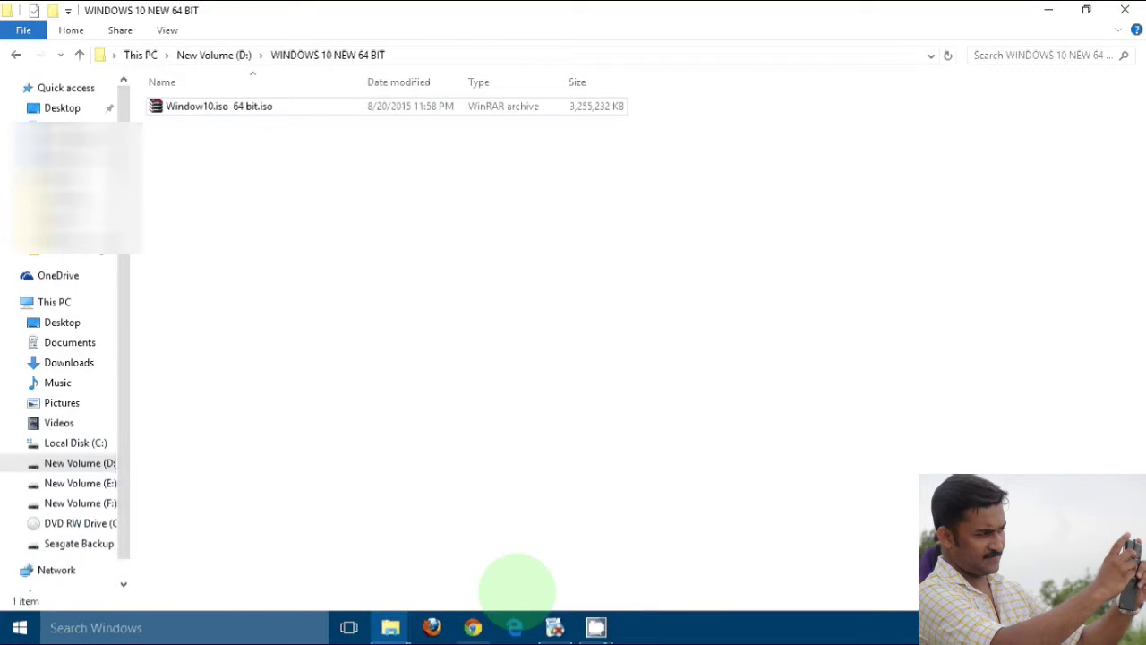
left_click(305, 105)
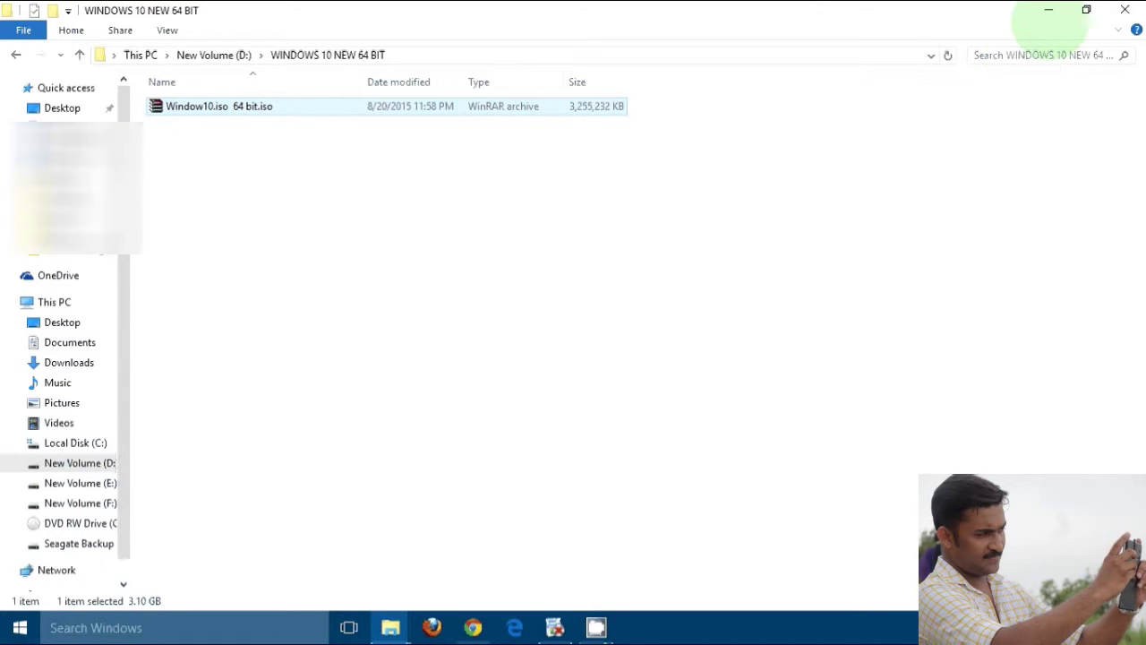
left_click(1048, 13)
right_click(731, 159)
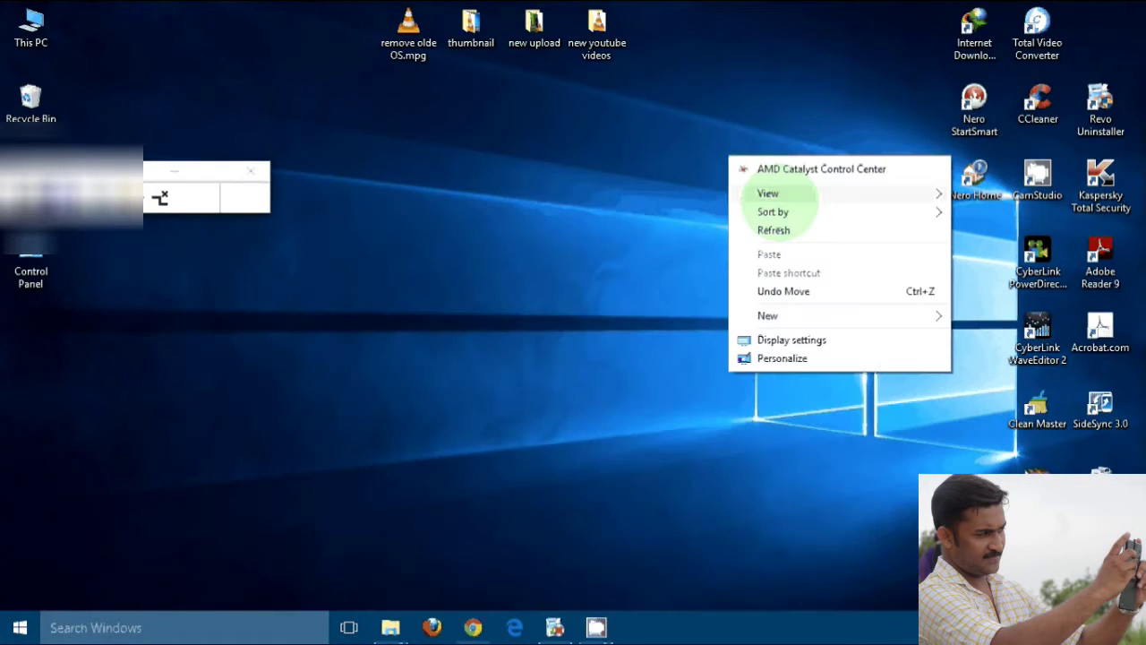
left_click(773, 227)
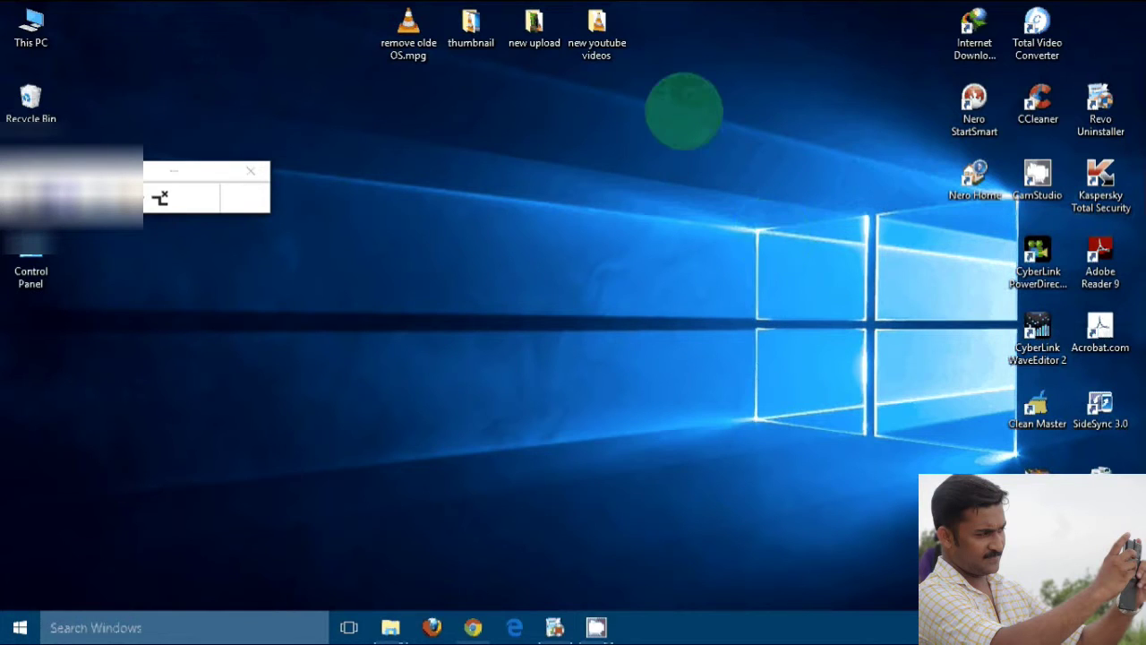
Step: Check the available drives in This PC, including the DVD RW drive, and return to the desktop
right_click(691, 120)
left_click(729, 194)
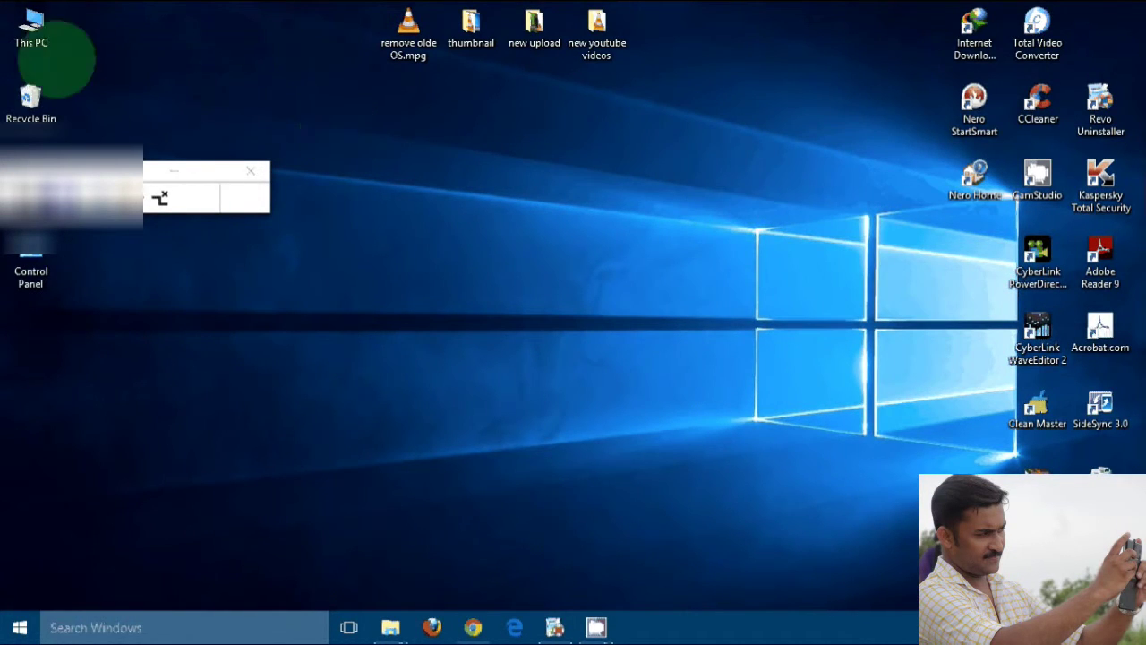
double_click(43, 38)
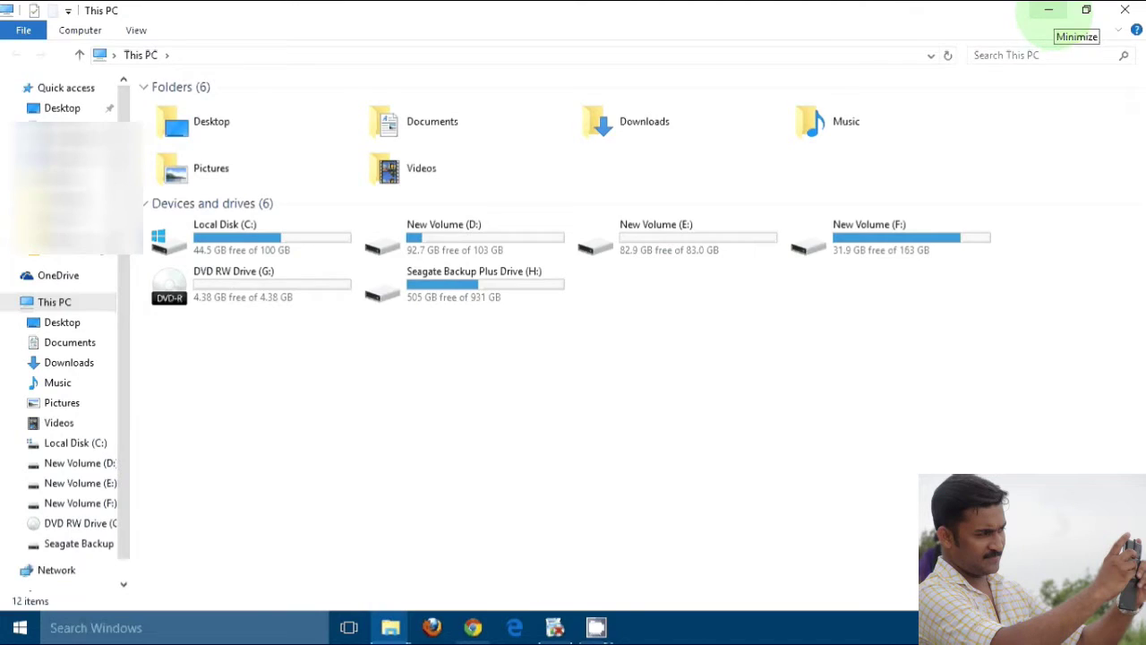
left_click(1048, 10)
right_click(598, 190)
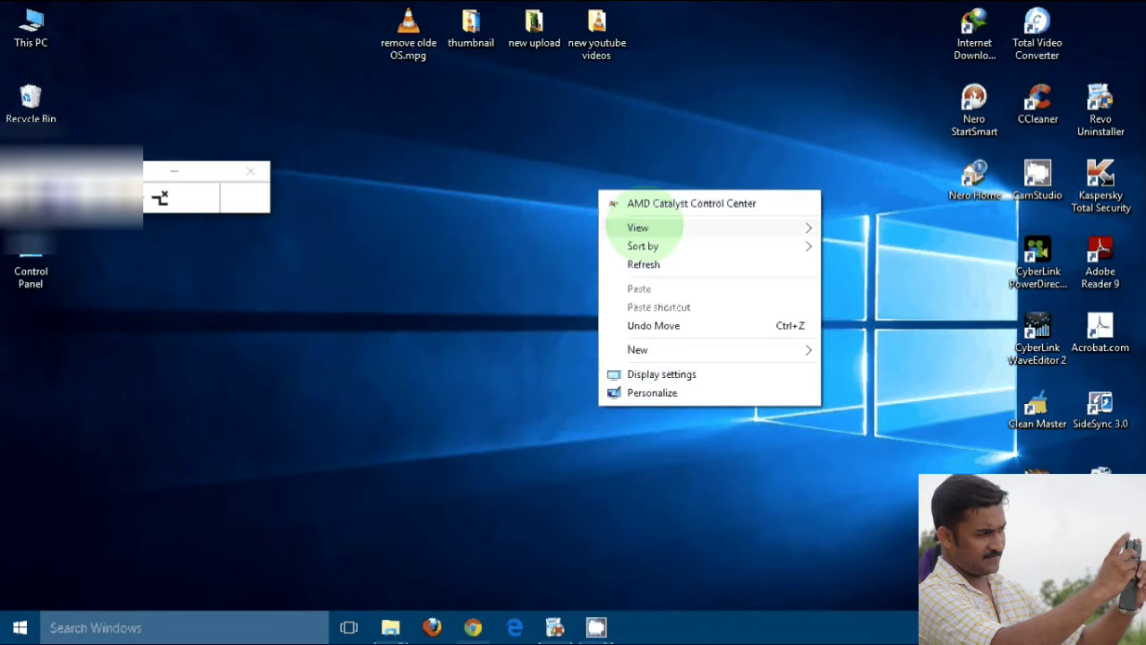
left_click(594, 573)
Step: Open Window10.iso 64 bit.iso from the WINDOWS 10 NEW 64 BIT folder with Nero Burning ROM
mouse_move(392, 620)
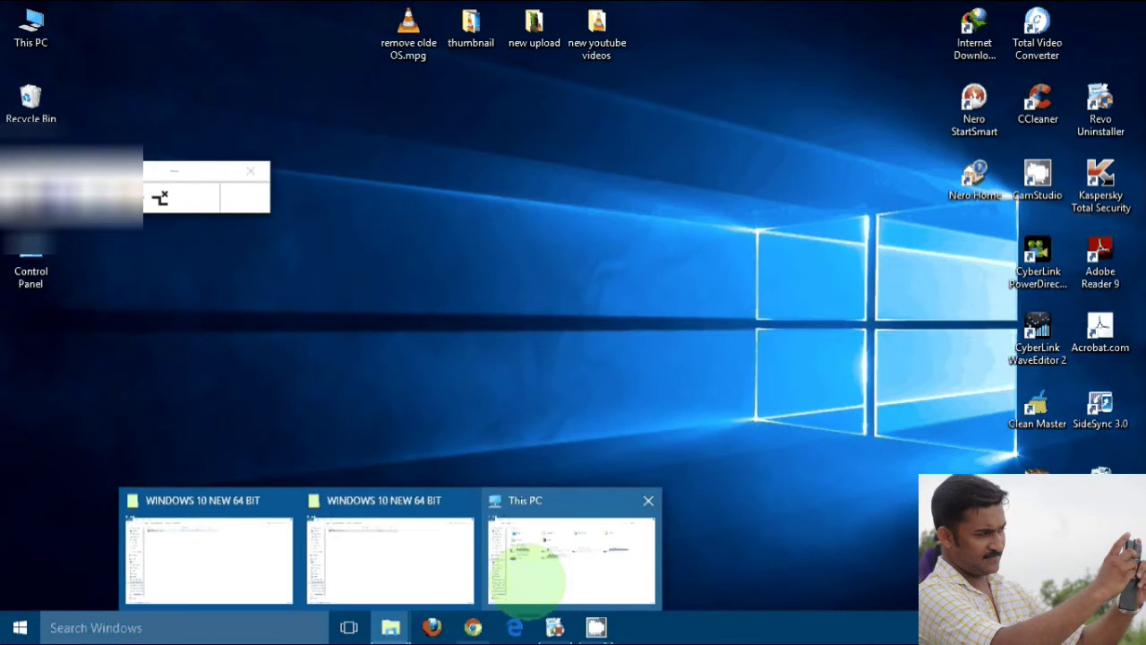
left_click(390, 557)
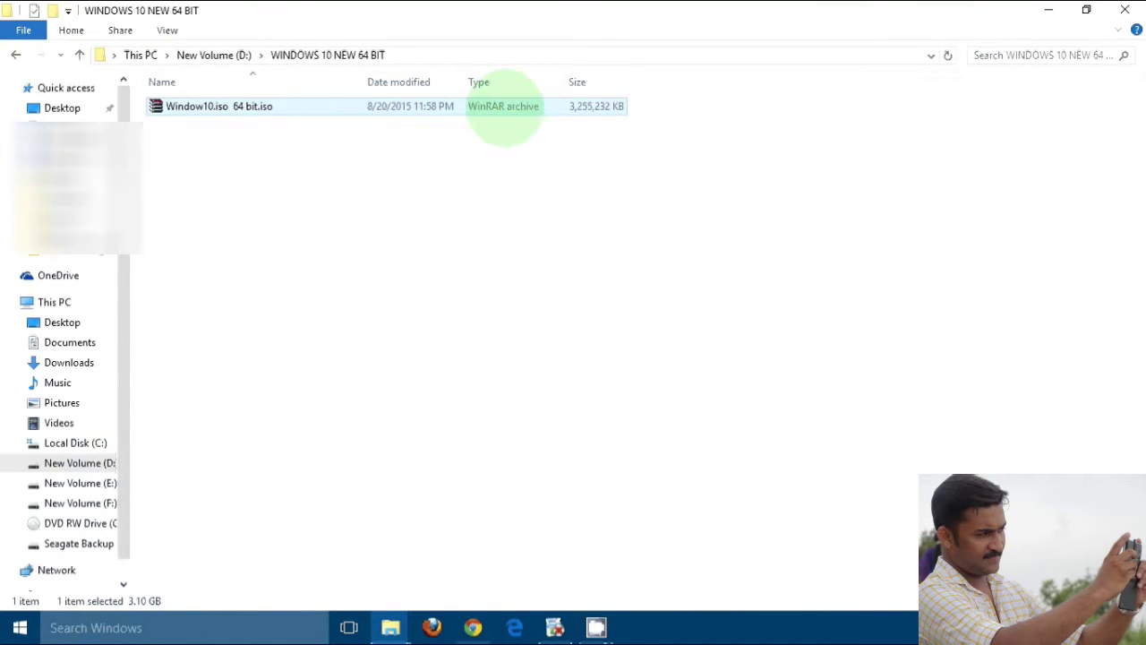
right_click(504, 108)
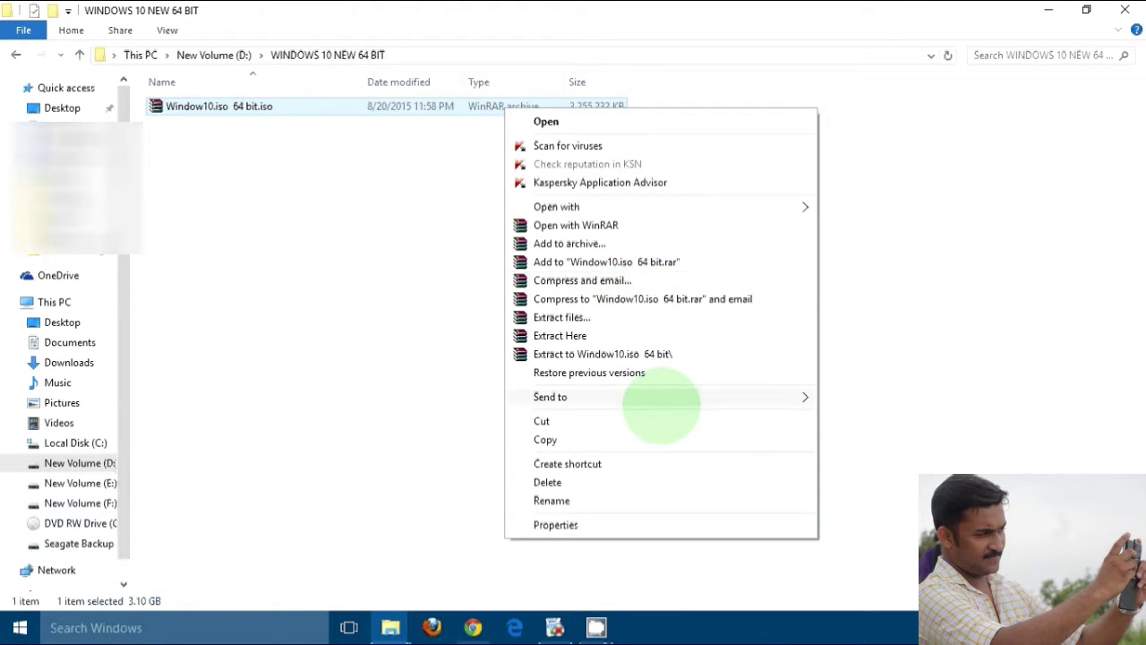
mouse_move(618, 207)
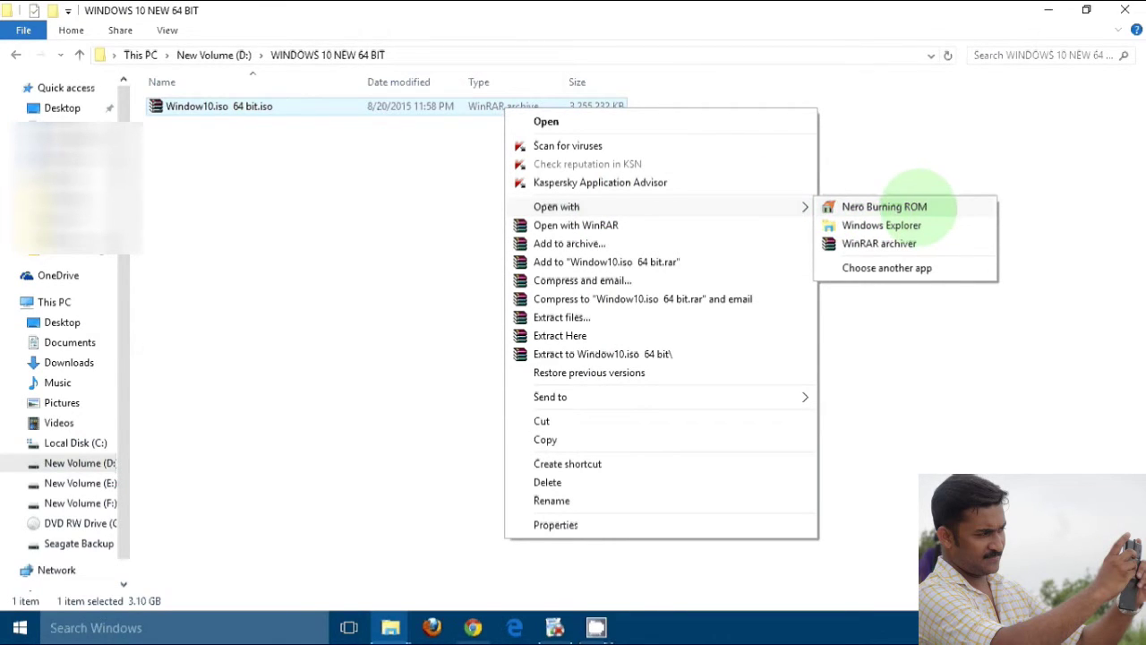
left_click(910, 206)
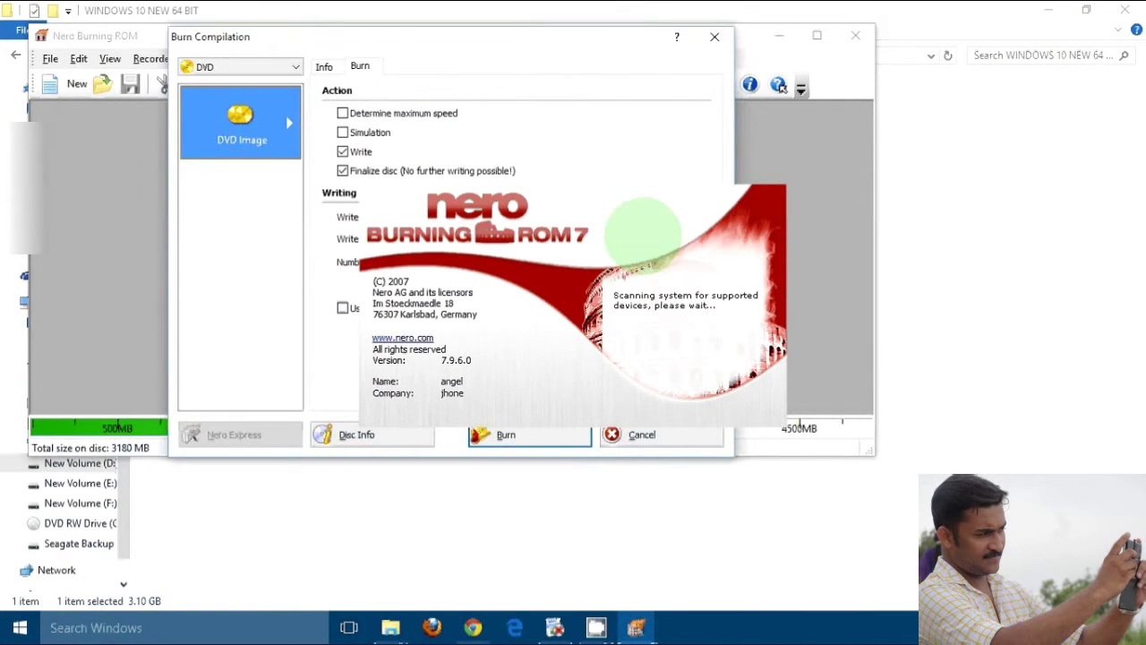
Step: Minimize the folder window and burn the DVD image to disc with the preset burn settings
mouse_move(507, 35)
left_mouse_down()
mouse_move(719, 72)
mouse_move(348, 57)
mouse_move(678, 39)
mouse_move(537, 130)
mouse_move(409, 98)
mouse_move(909, 121)
mouse_move(806, 77)
mouse_move(643, 64)
left_mouse_up()
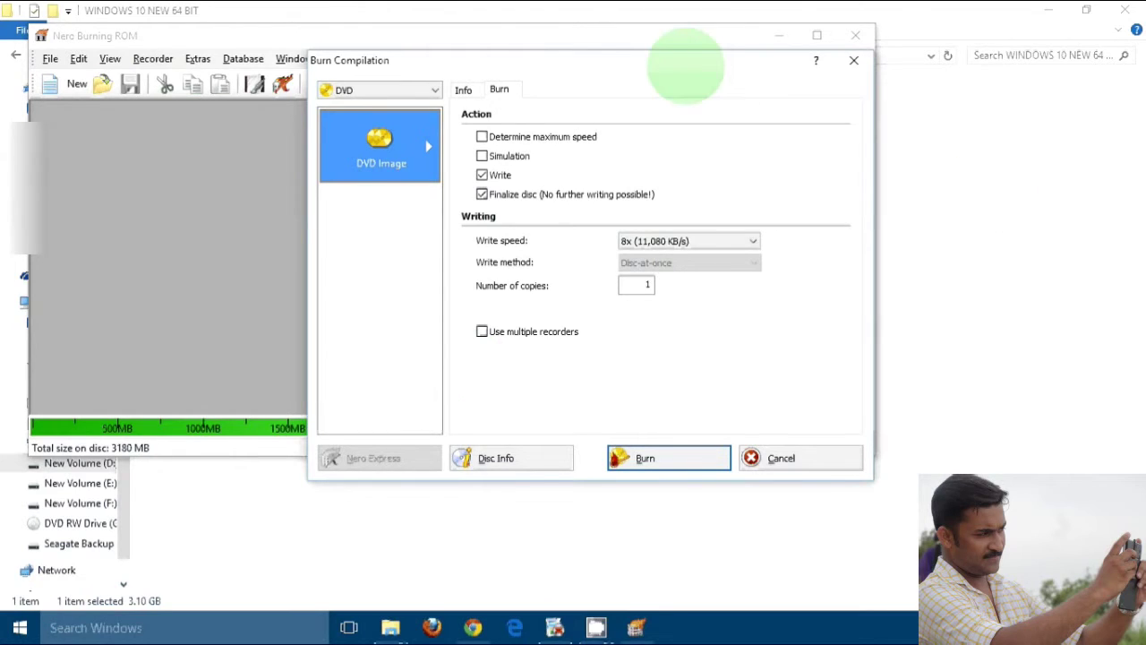
left_click_drag(705, 74, 643, 68)
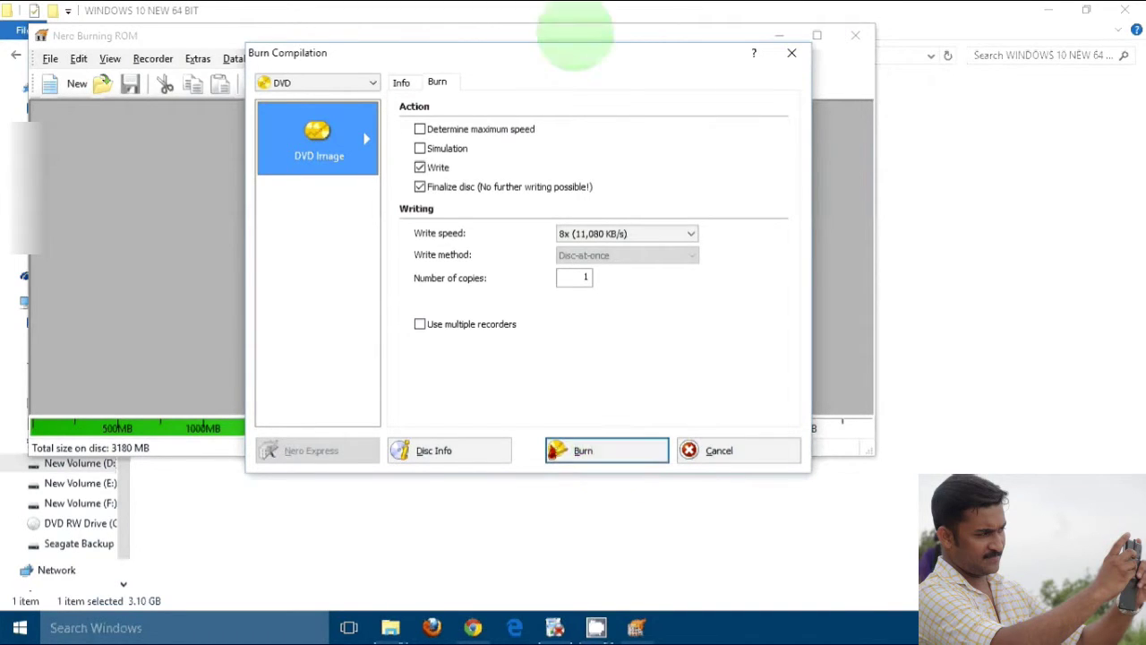
left_click(1046, 11)
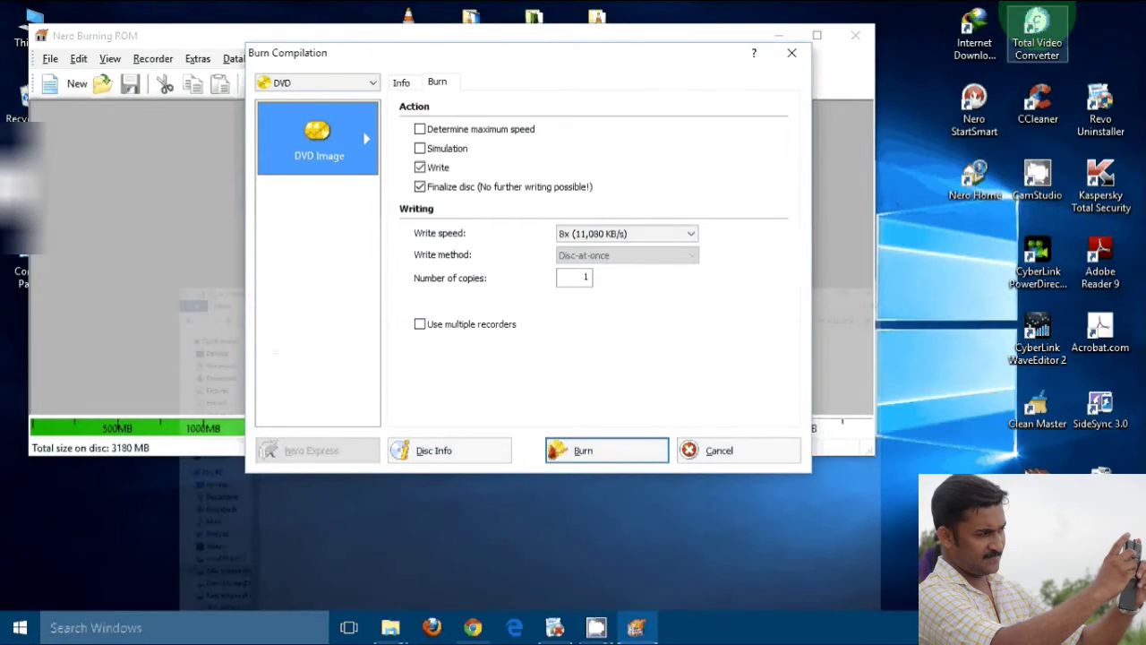
right_click(27, 179)
key("Escape")
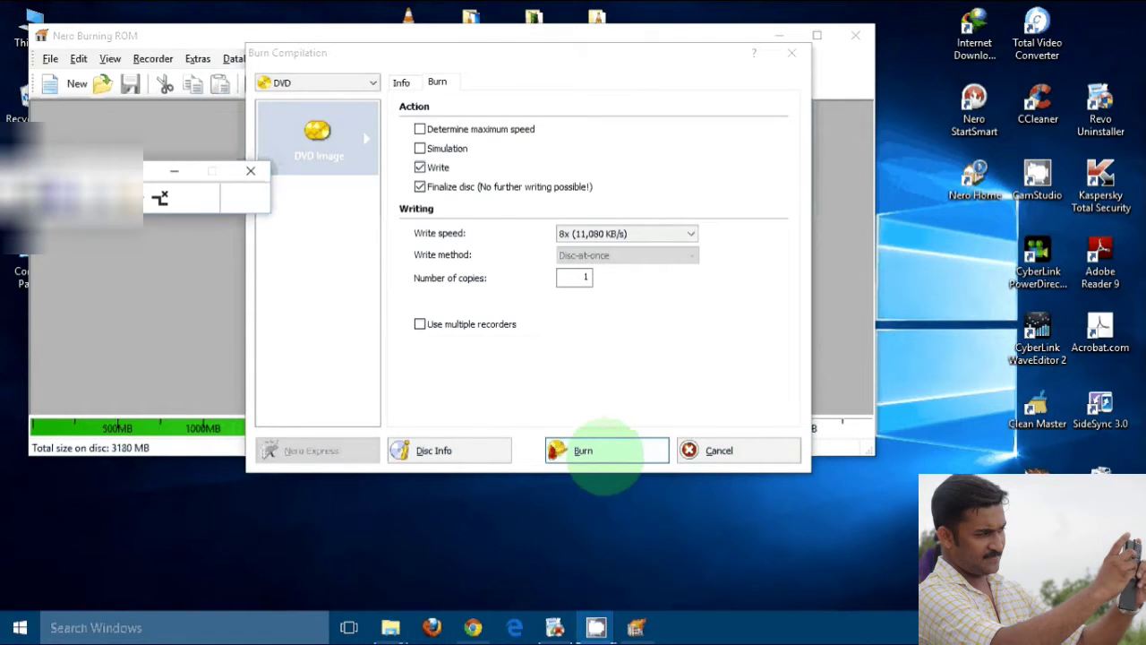
left_click(587, 451)
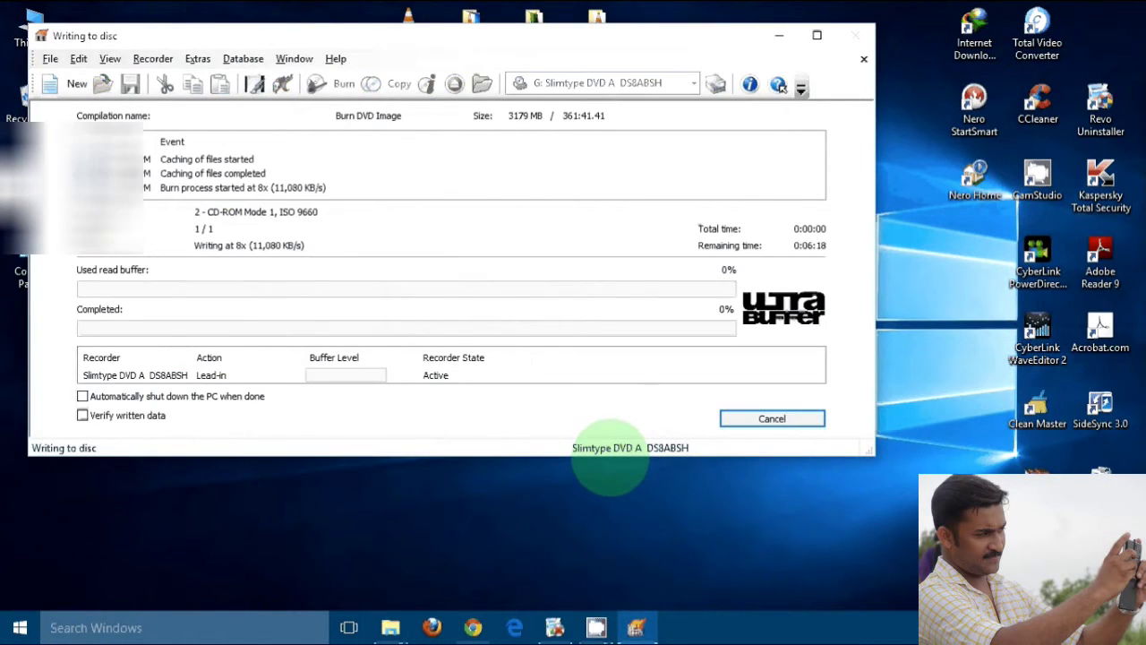
left_click_drag(422, 34, 498, 33)
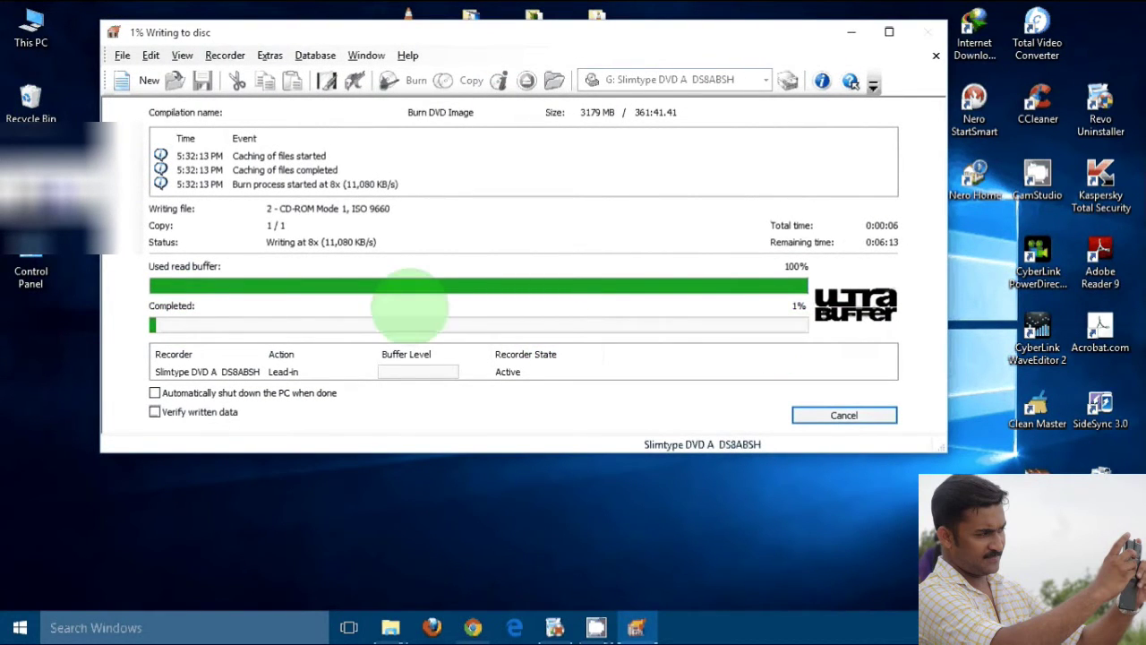
left_click_drag(460, 27, 449, 28)
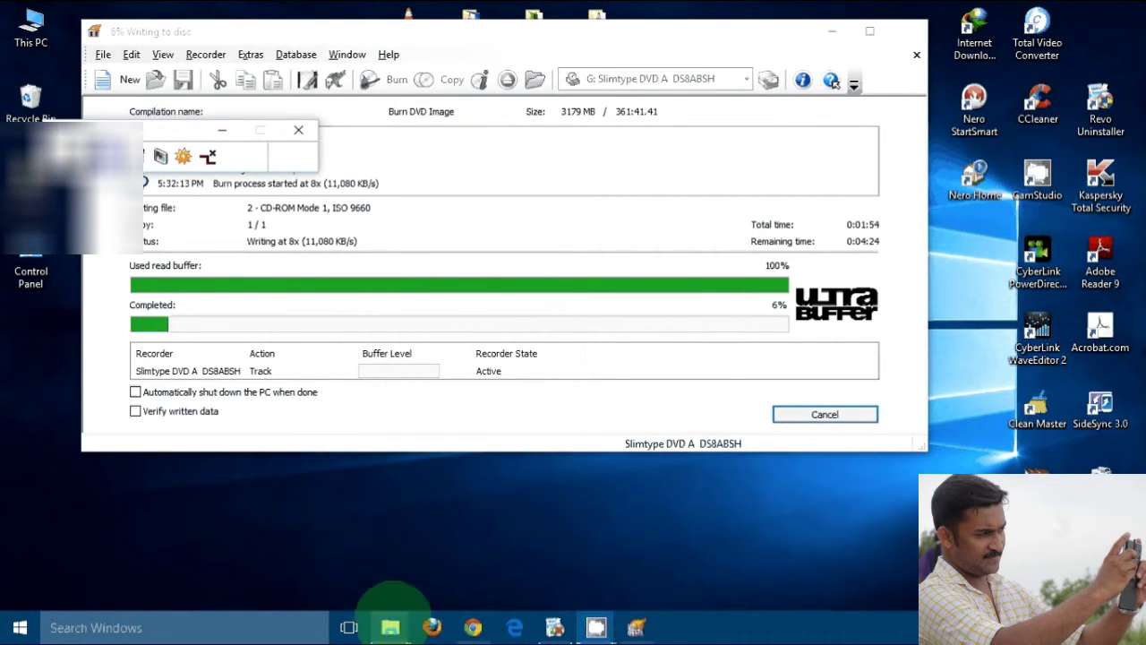
Step: Go back from the ISO folder to This PC to inspect the DVD RW drive, and minimize the window
mouse_move(391, 627)
left_click(390, 582)
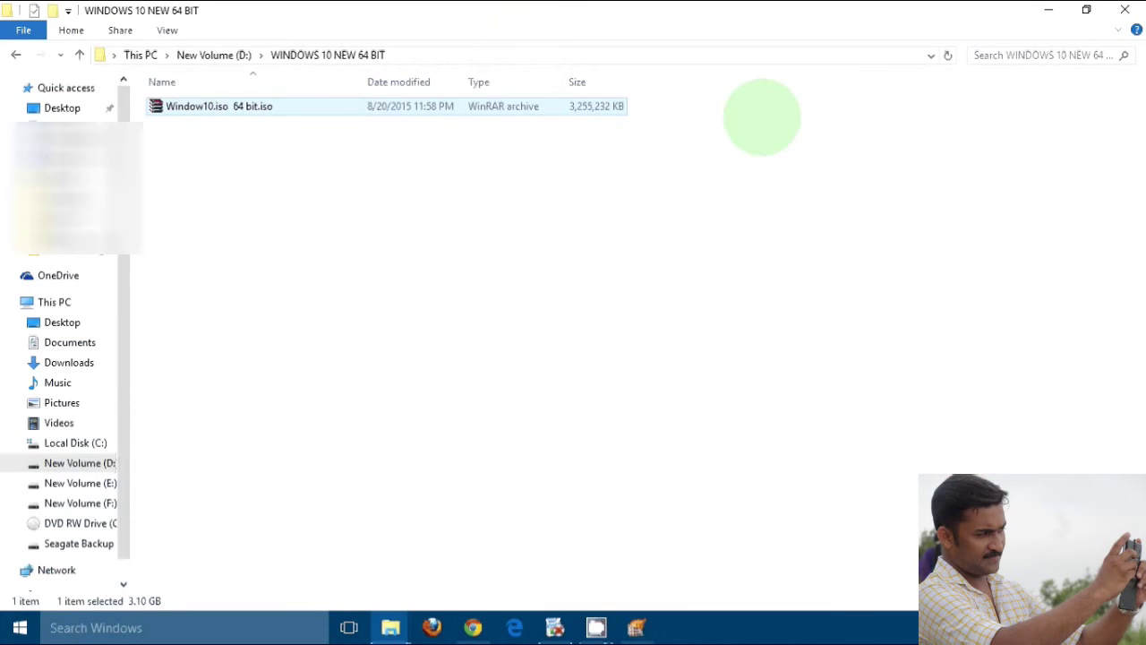
left_click(15, 54)
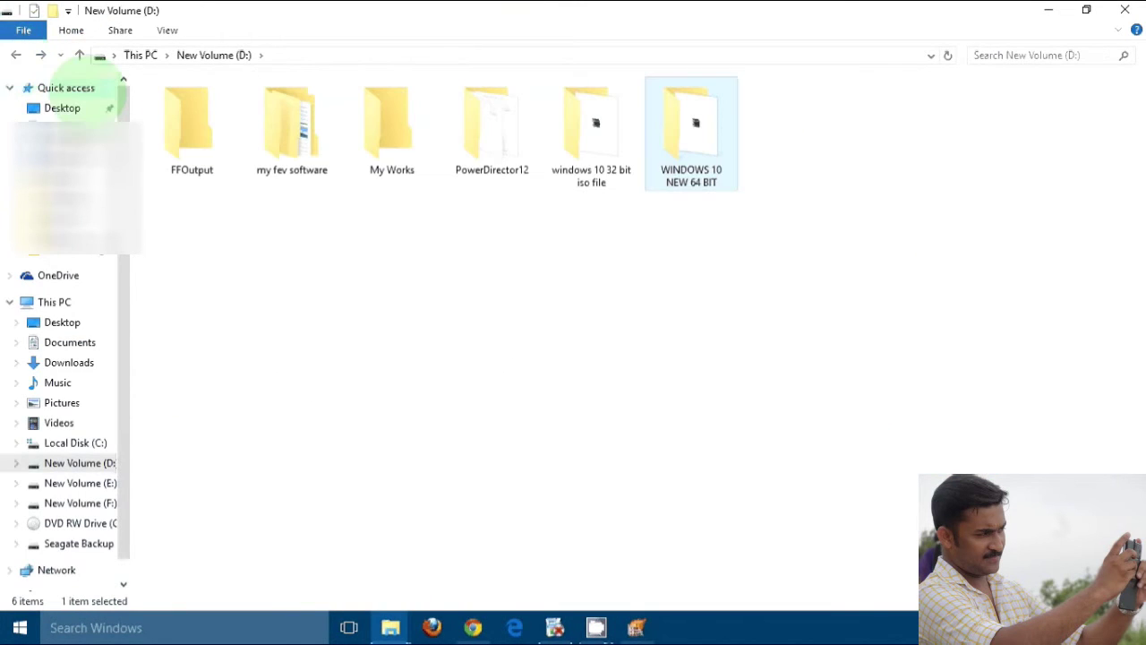
left_click(17, 55)
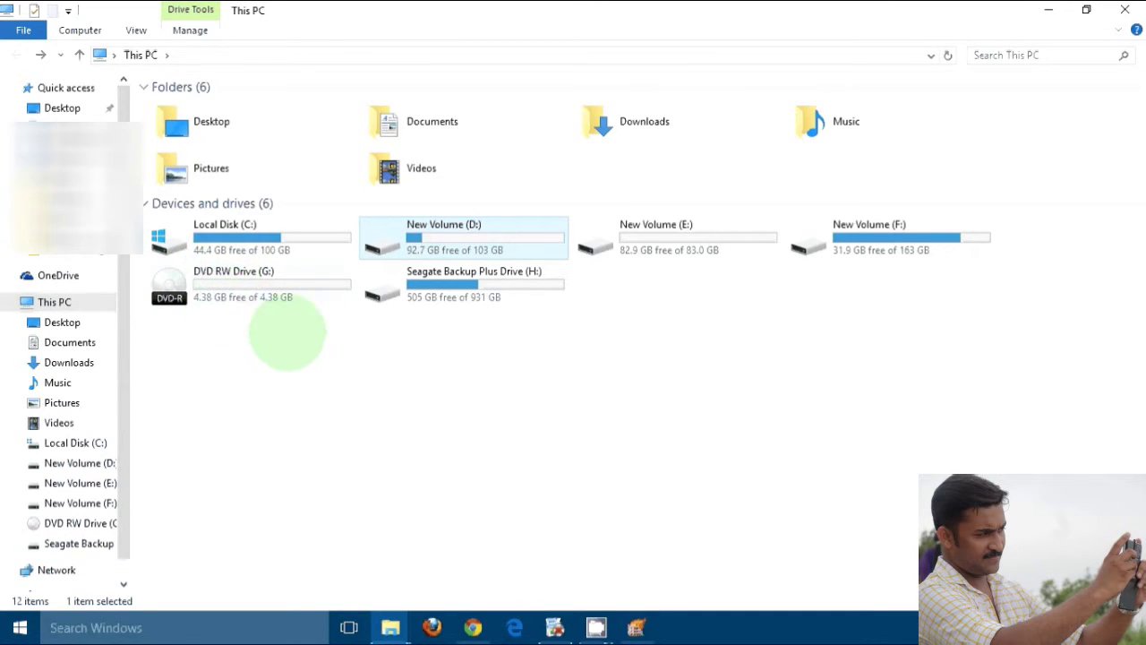
left_click(1048, 10)
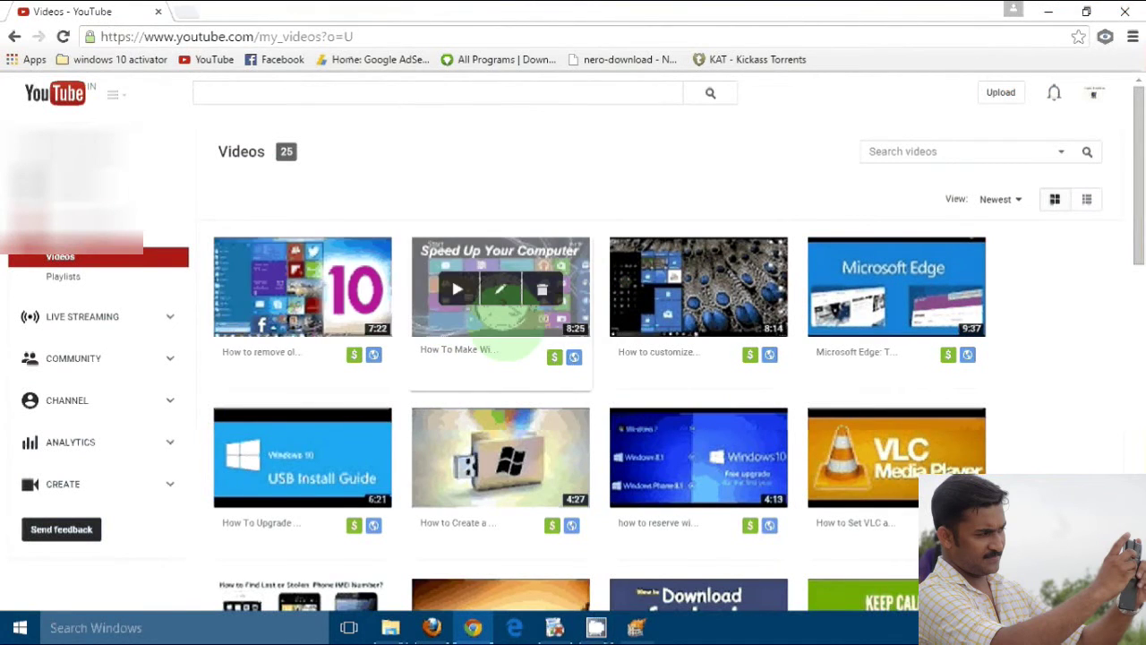
Step: Look through the channel's uploaded videos on the YouTube Videos page
scroll(698, 358, "down", 2)
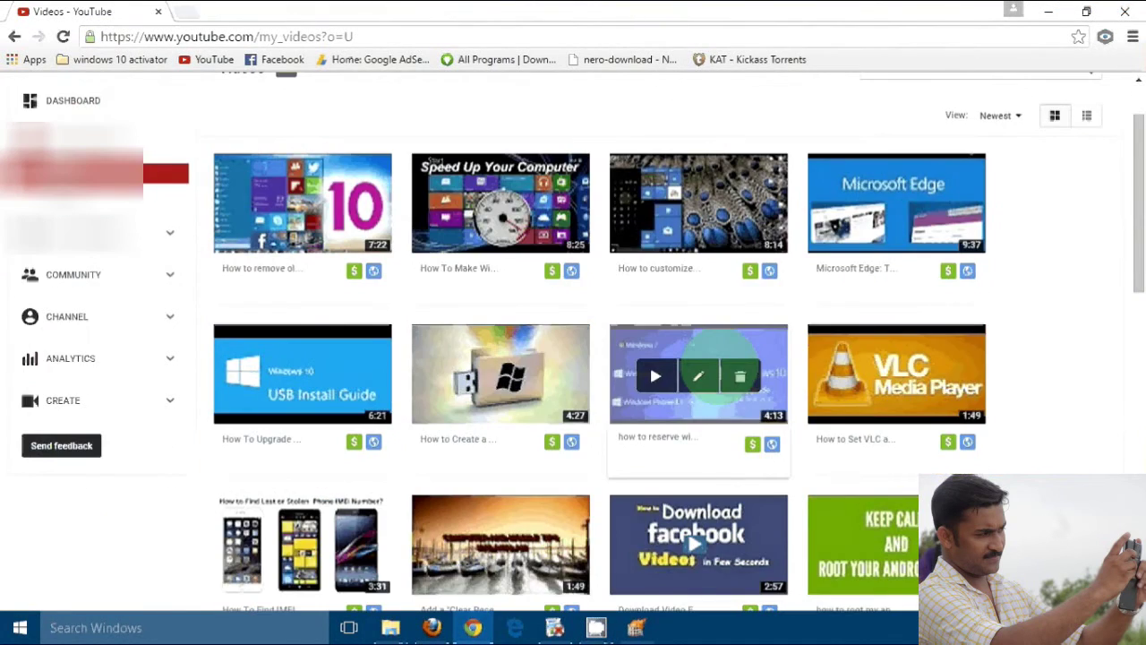
scroll(707, 372, "down", 2)
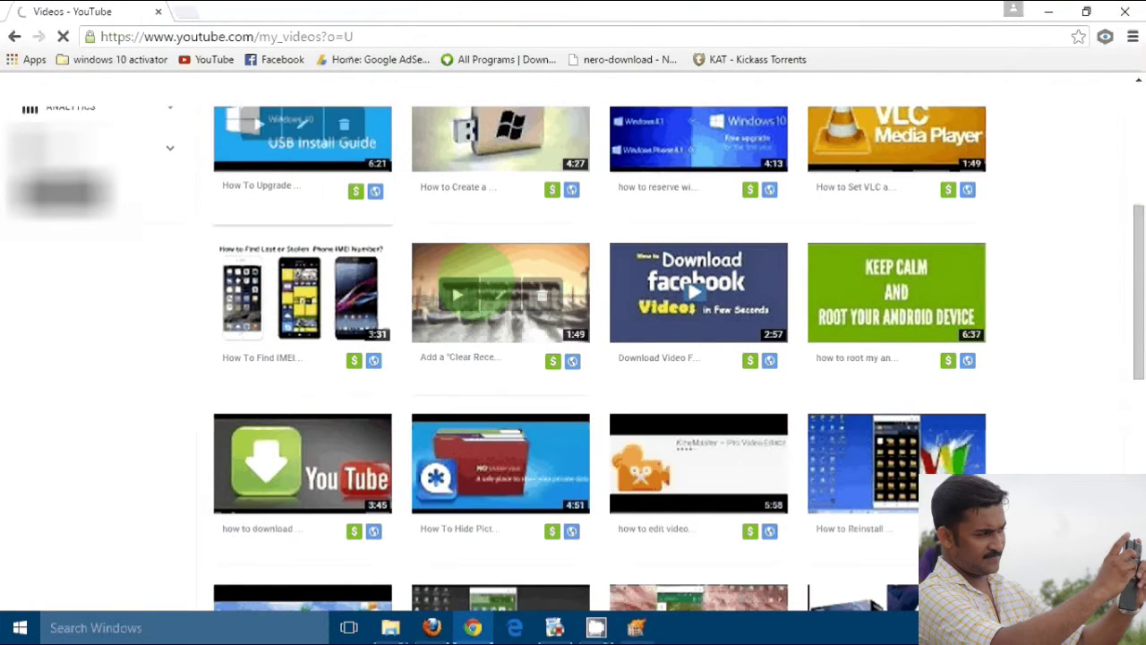
scroll(546, 300, "down", 2)
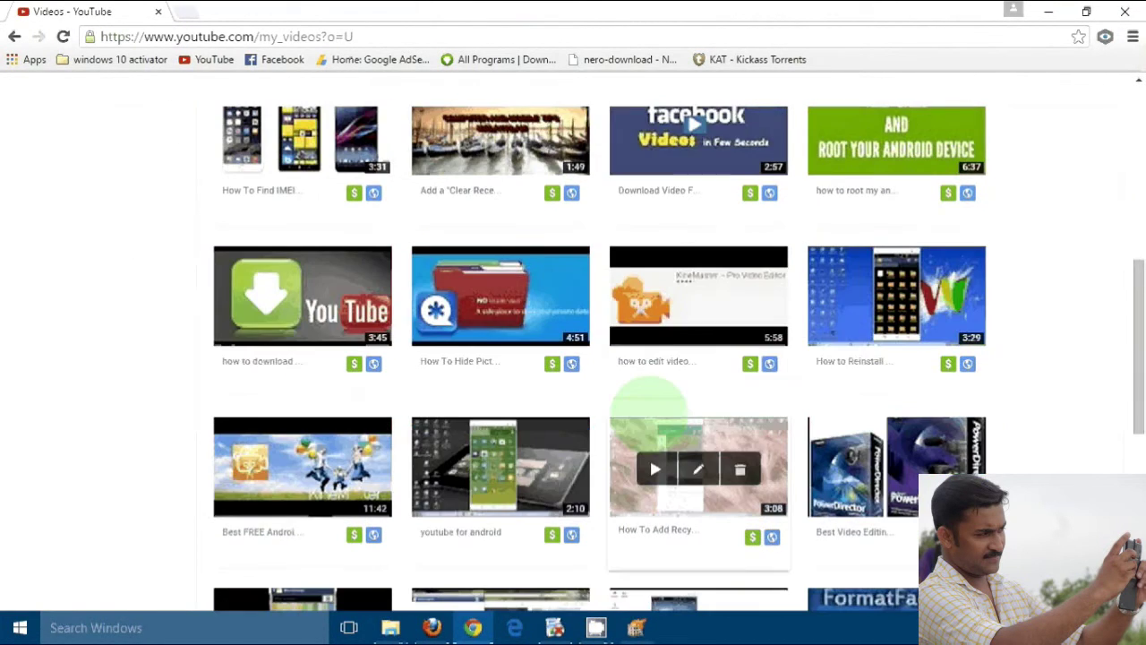
scroll(650, 405, "down", 3)
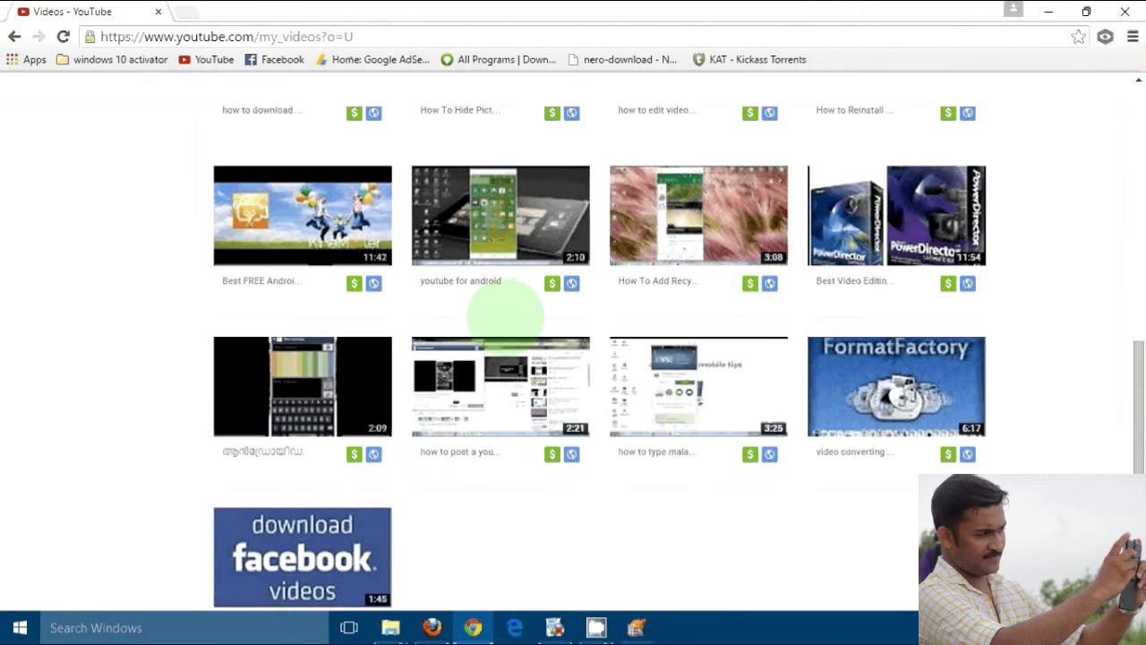
scroll(458, 278, "up", 4)
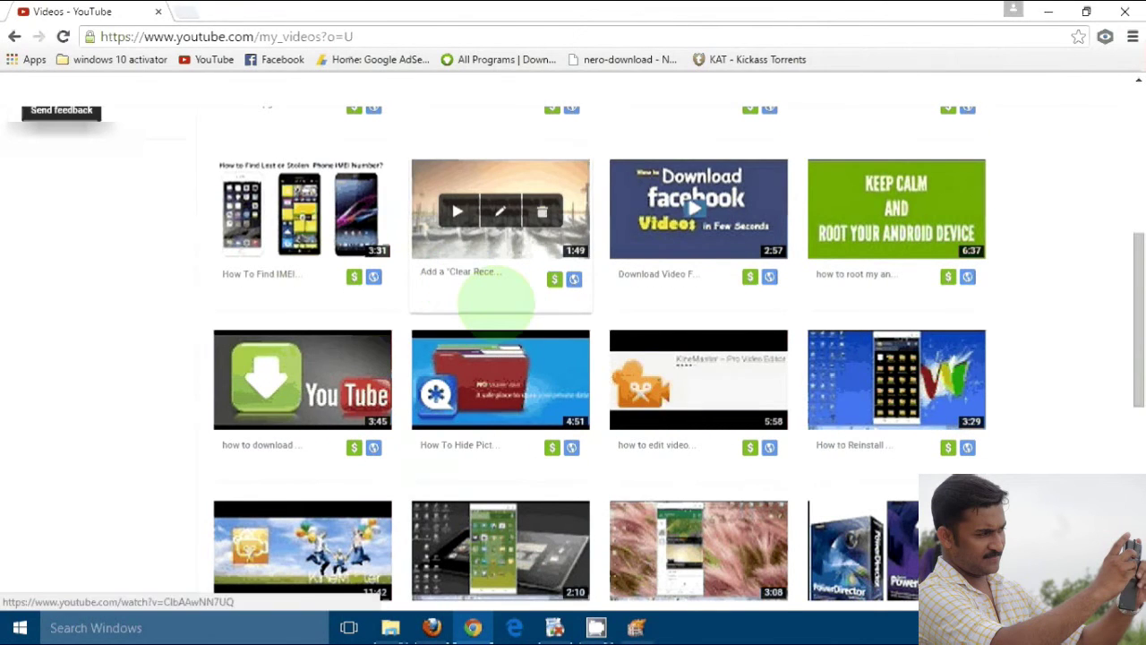
scroll(497, 305, "up", 3)
scroll(253, 230, "up", 2)
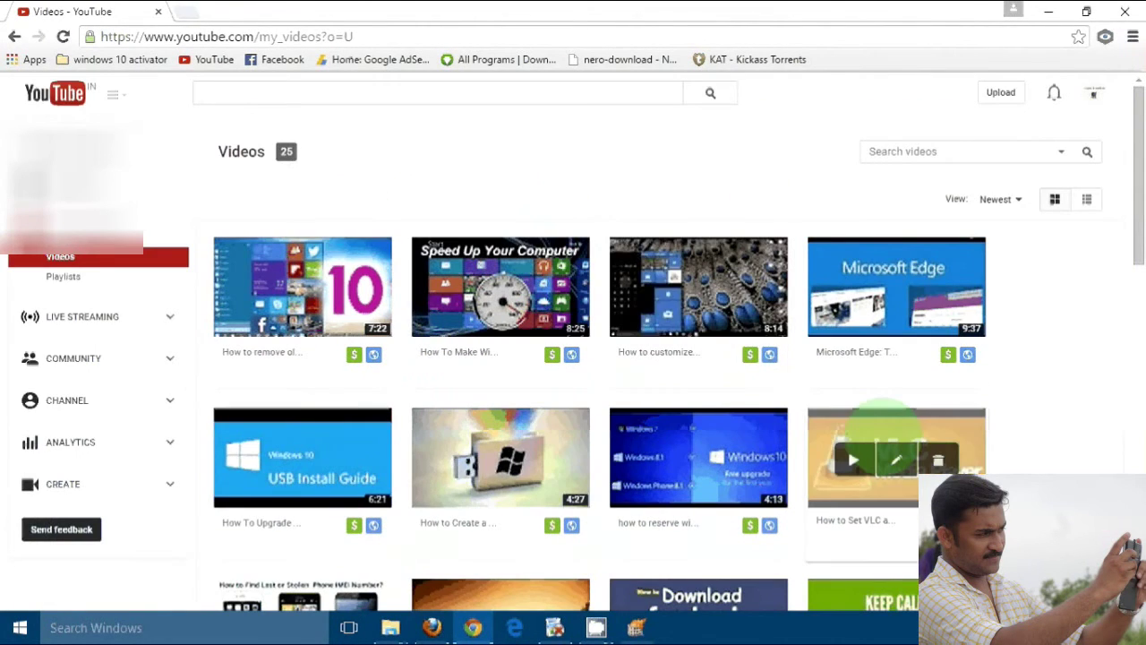
scroll(461, 421, "down", 2)
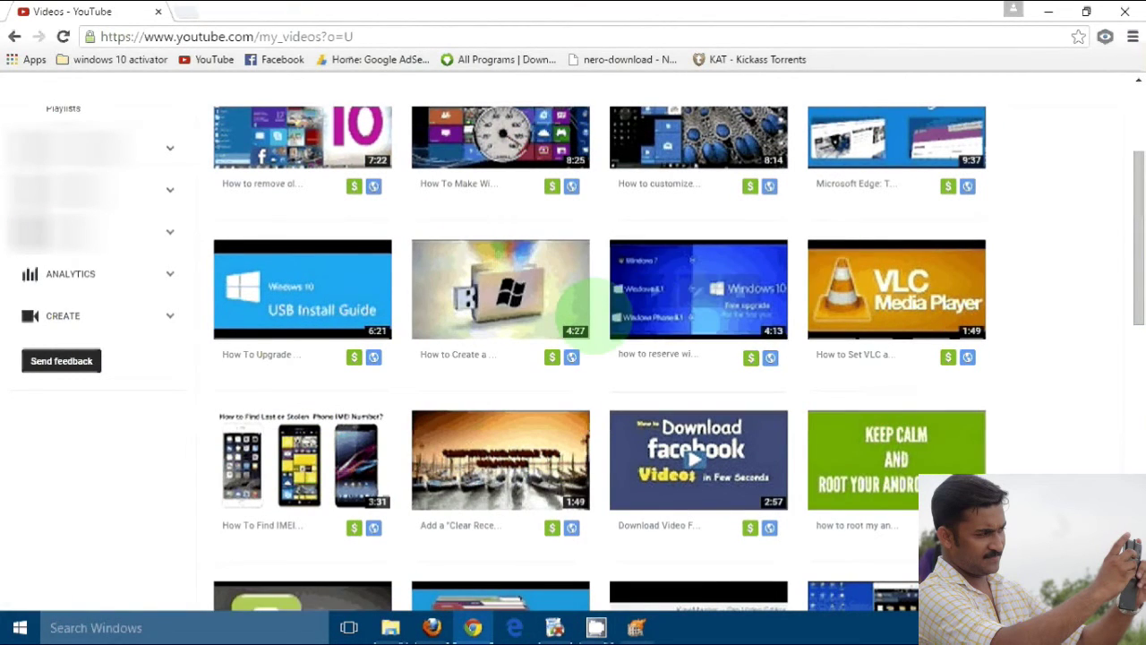
Step: Switch the uploaded videos on the YouTube Videos page to the list view and look through them
scroll(587, 332, "up", 2)
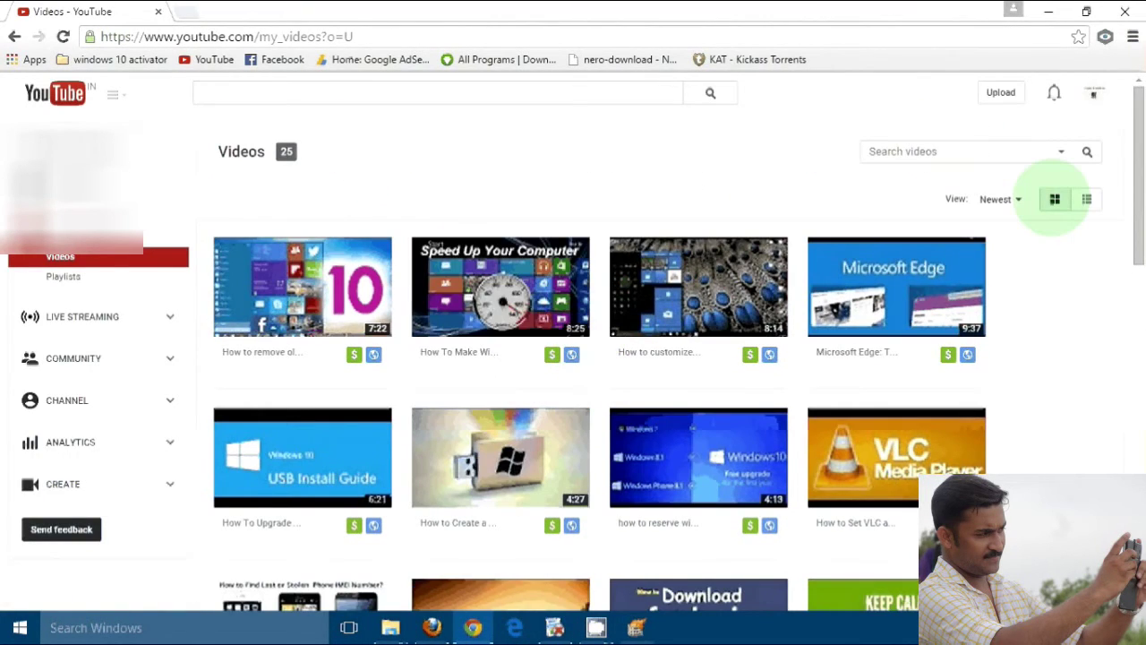
left_click(1087, 199)
scroll(435, 302, "down", 1)
scroll(460, 256, "up", 1)
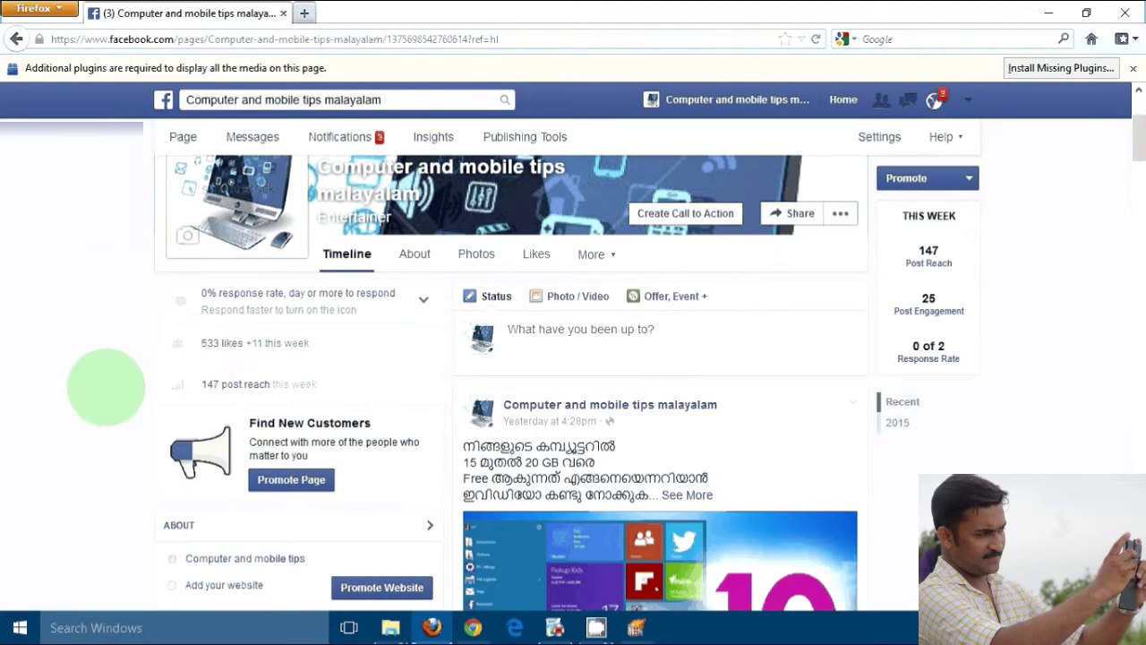
Step: Switch to Firefox and look through the timeline posts of the Computer and mobile tips malayalam Facebook page
scroll(457, 371, "down", 3)
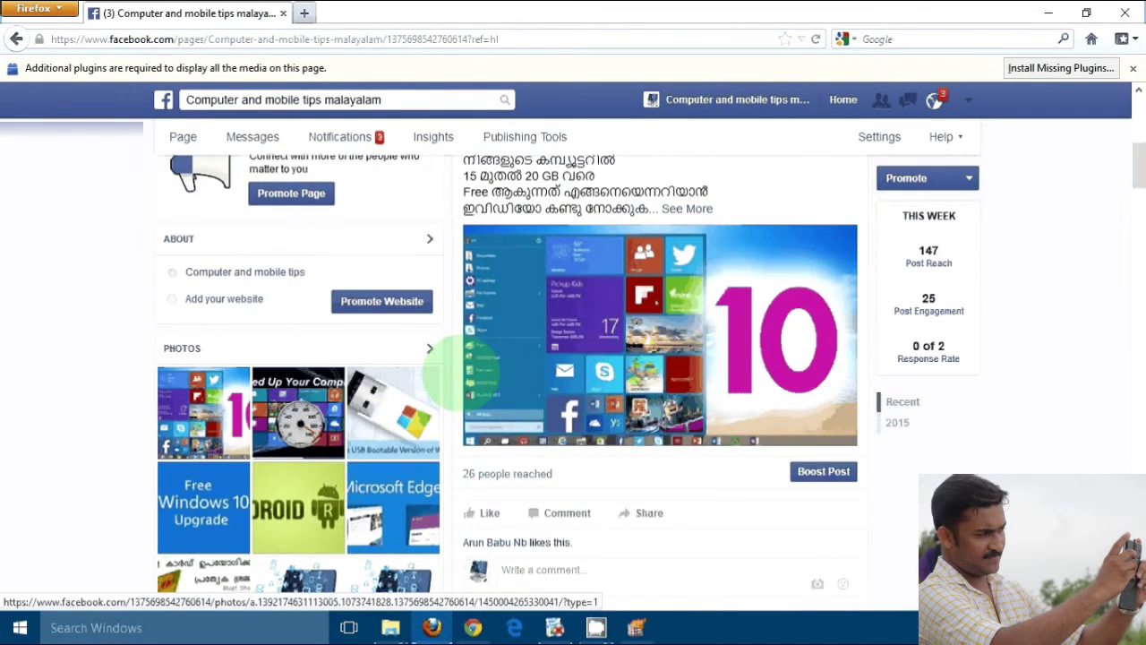
scroll(461, 374, "down", 3)
scroll(453, 373, "down", 8)
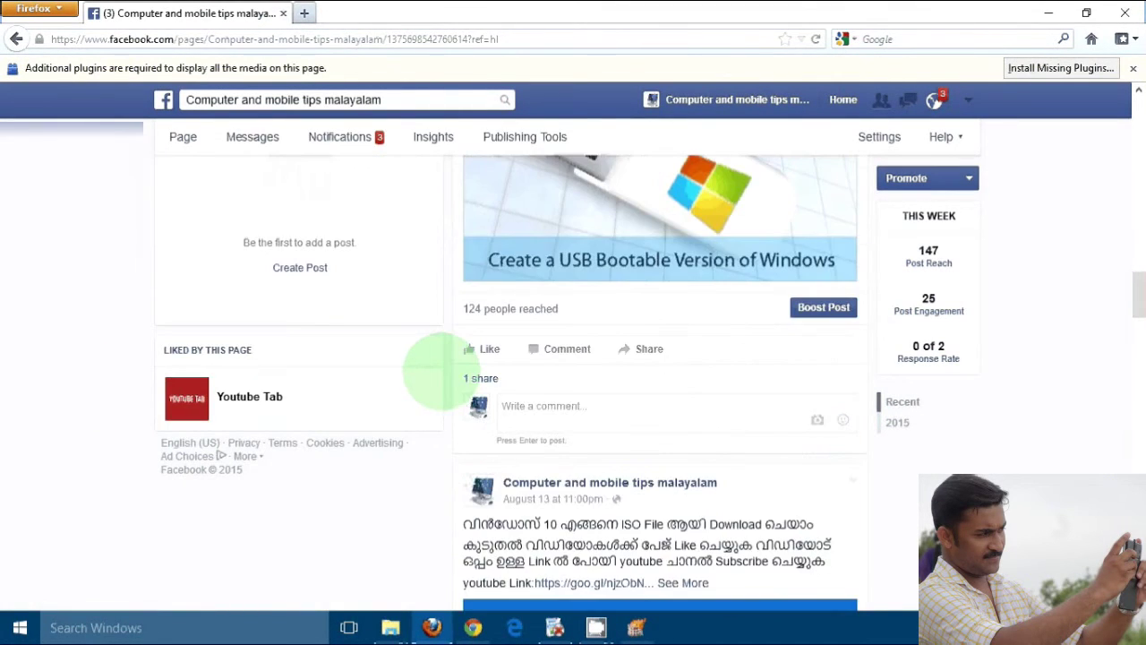
scroll(435, 371, "up", 5)
scroll(414, 339, "up", 10)
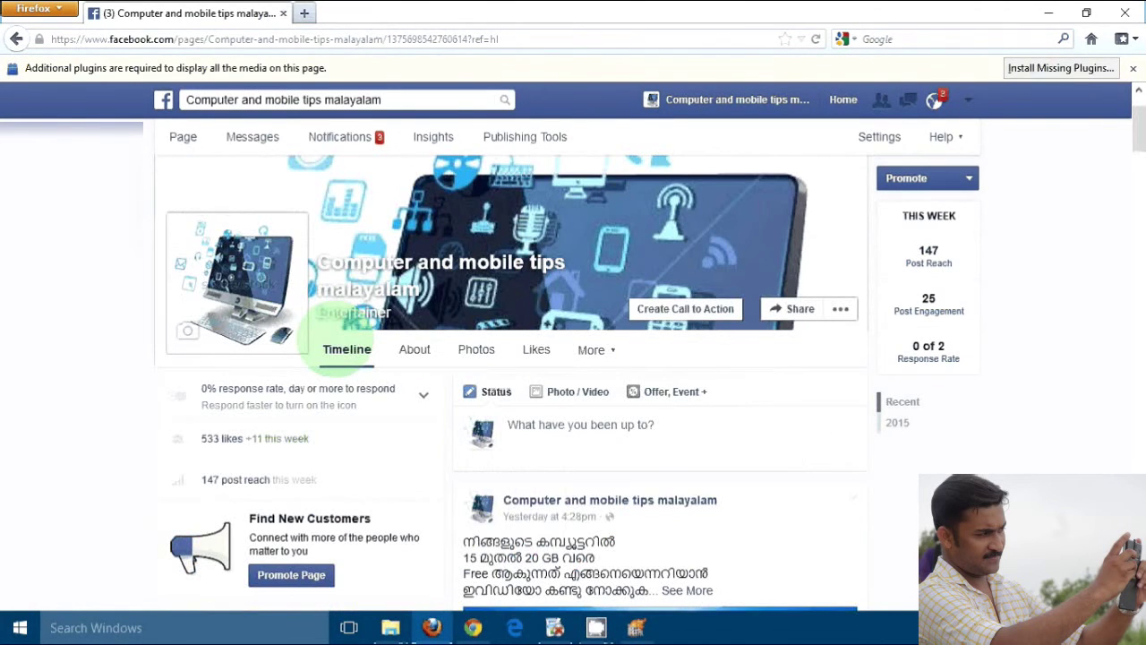
scroll(415, 391, "down", 2)
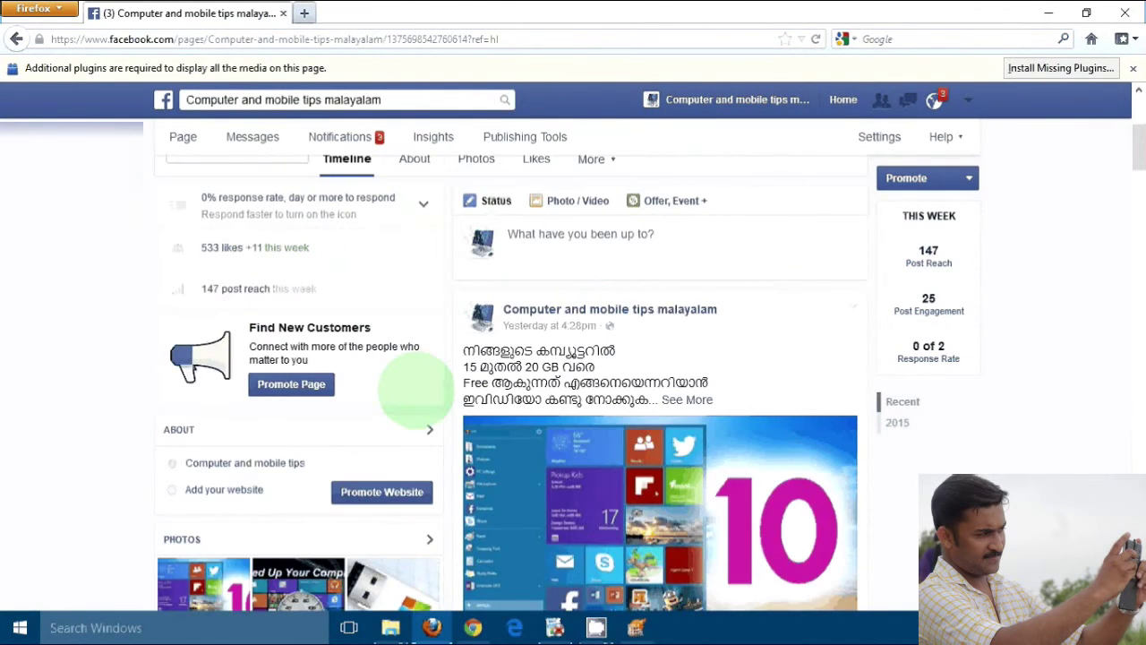
scroll(414, 392, "down", 3)
scroll(474, 346, "up", 5)
scroll(502, 331, "down", 5)
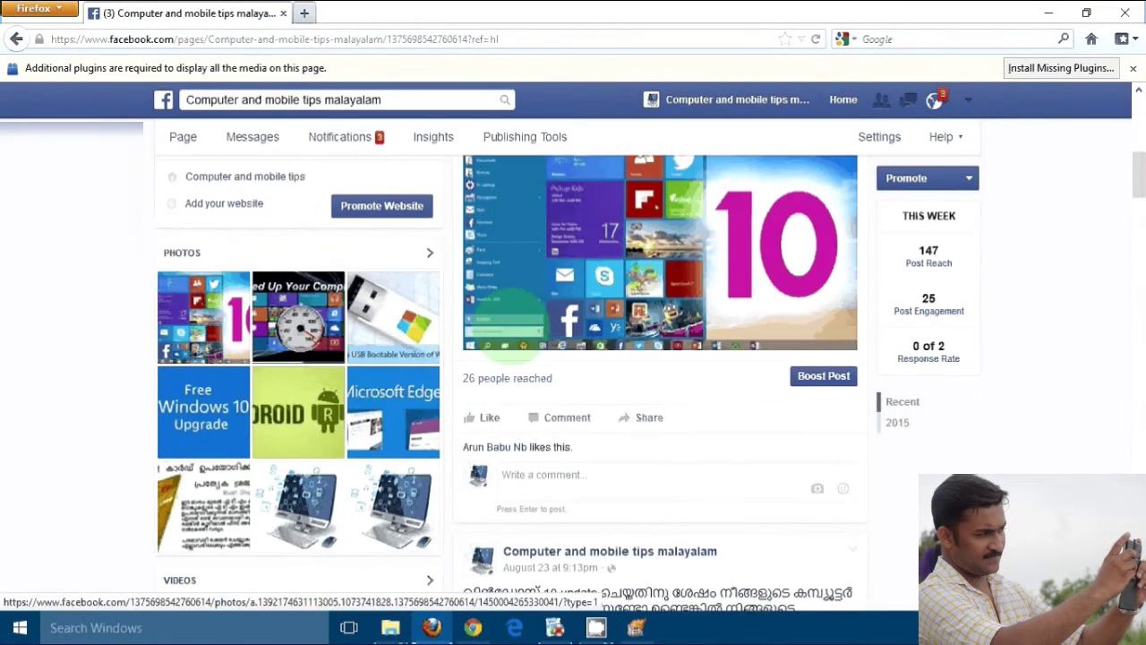
scroll(508, 321, "down", 8)
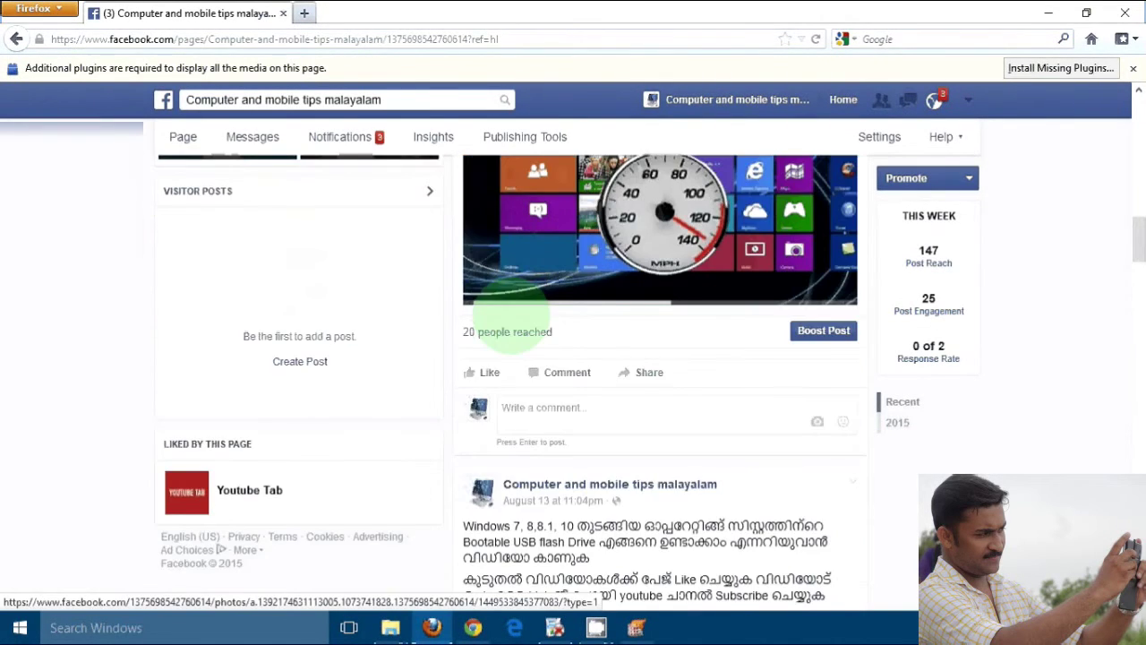
scroll(508, 327, "down", 4)
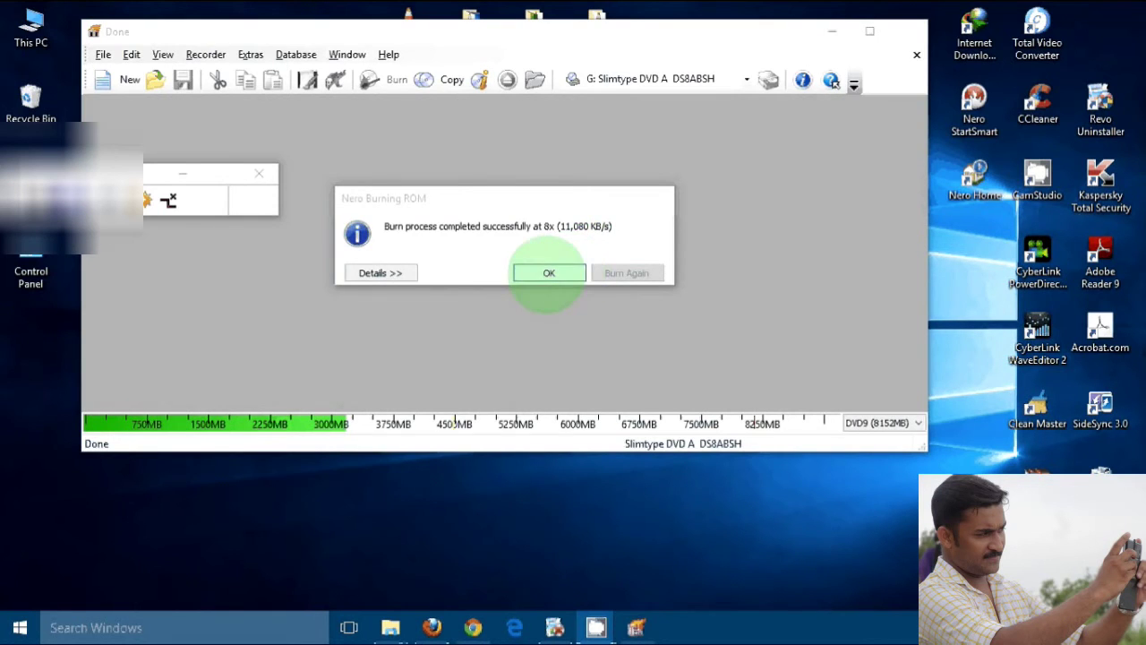
Step: Acknowledge the completed burn process and close Nero Burning ROM
left_click(548, 272)
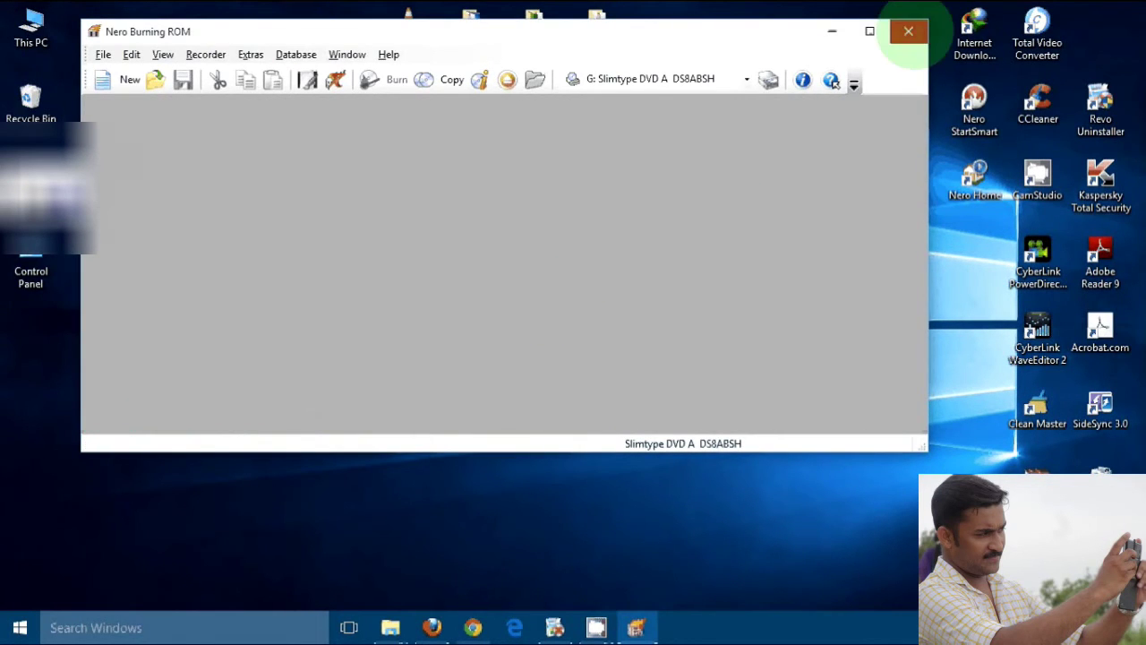
left_click(908, 32)
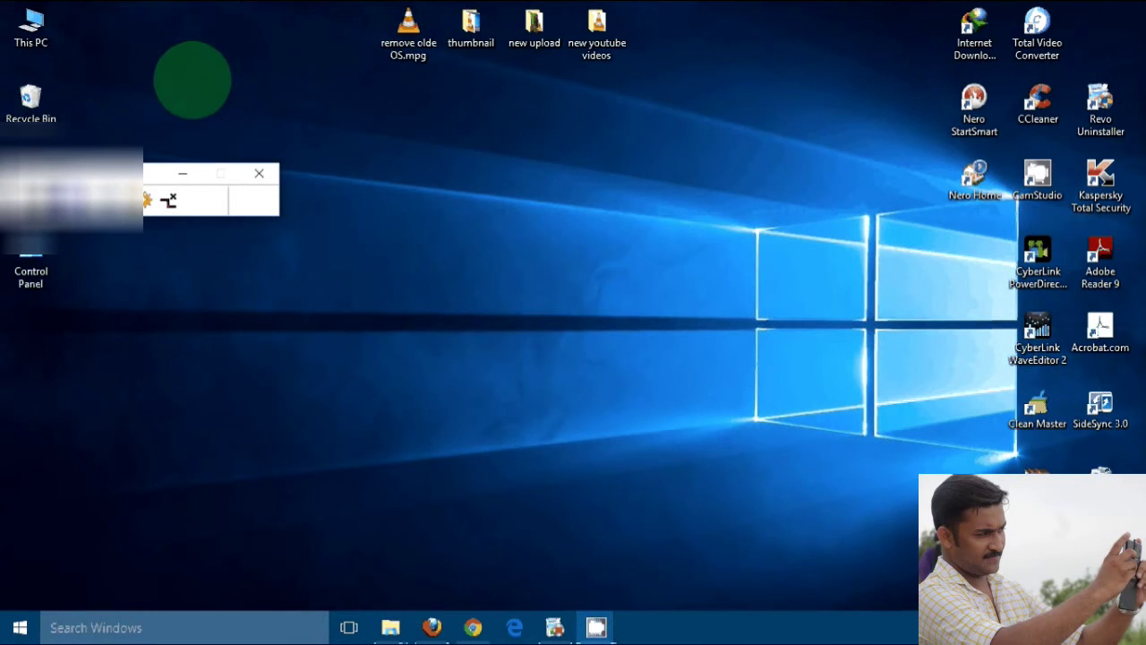
Step: Bring up This PC in File Explorer and inspect the burned disc in DVD RW Drive (G:)
left_click(379, 622)
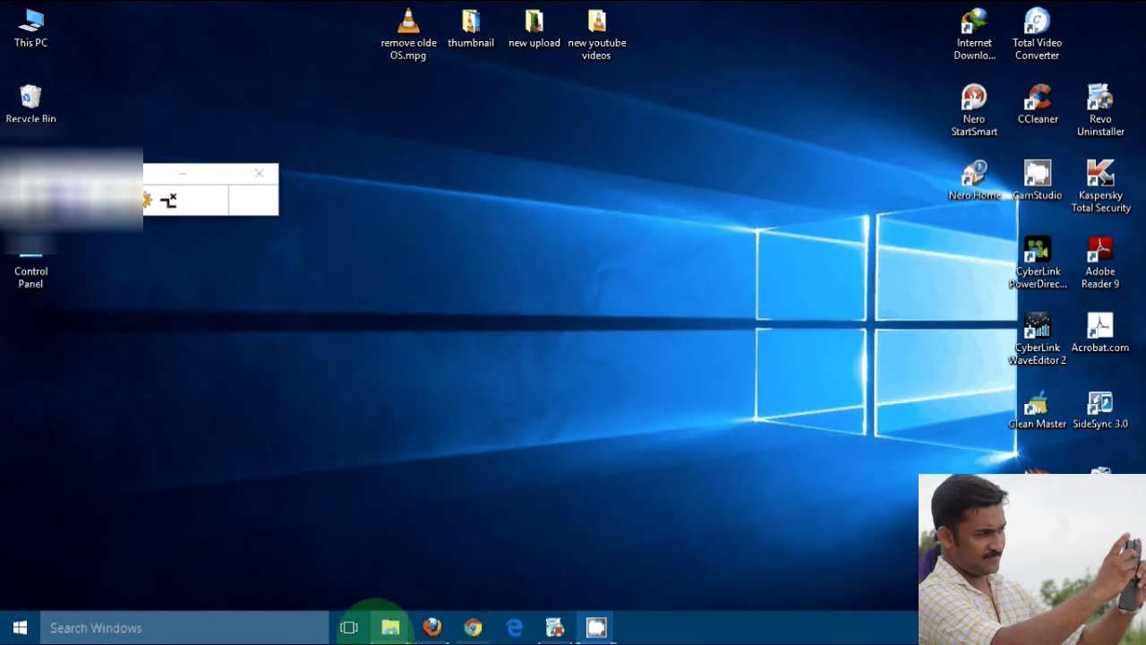
left_click(563, 573)
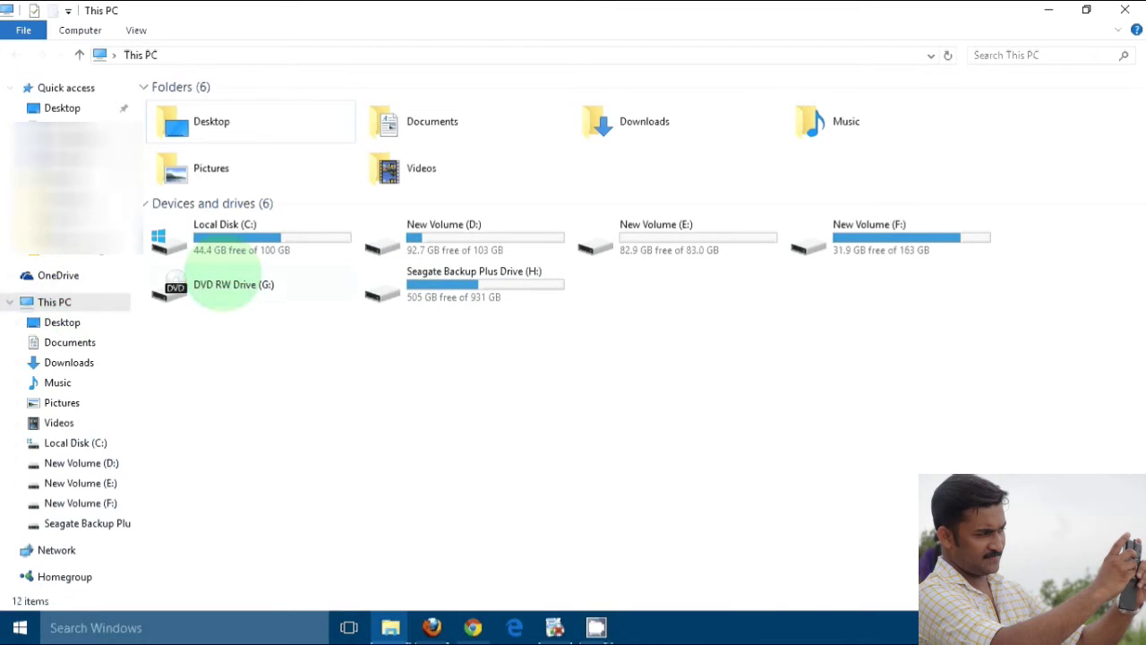
mouse_move(224, 293)
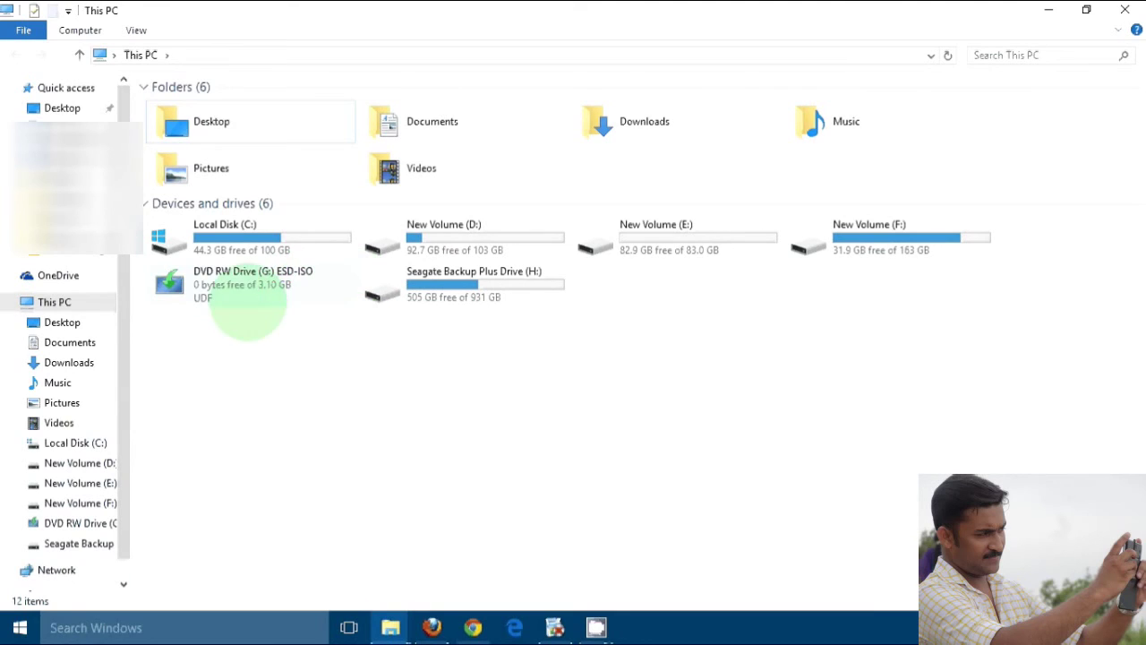
mouse_move(276, 305)
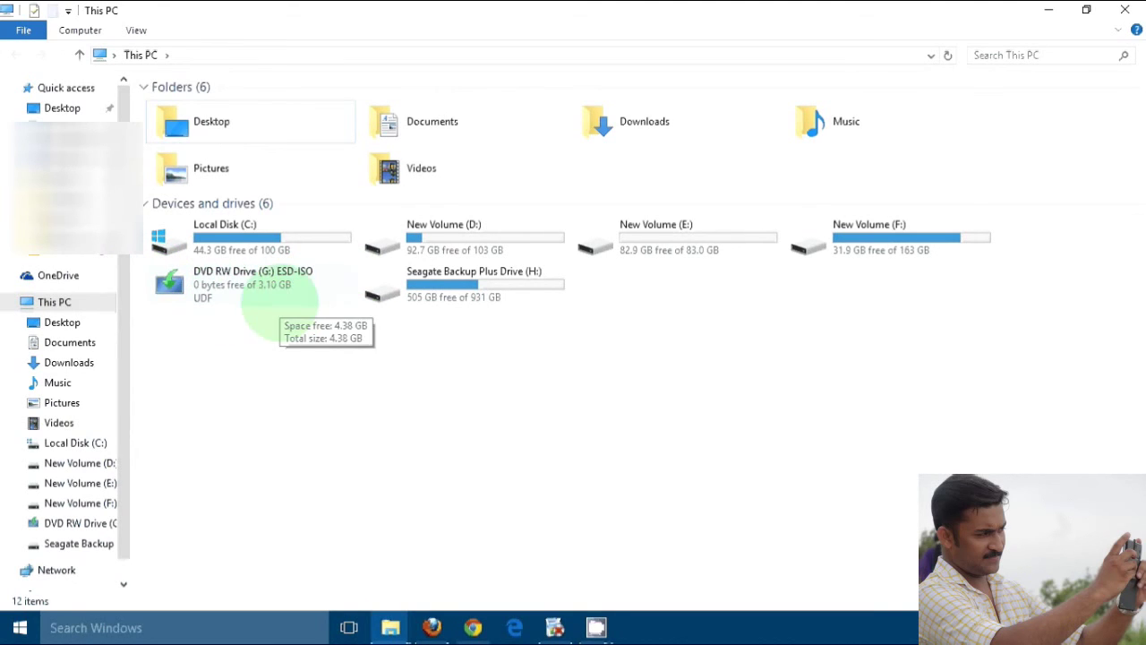